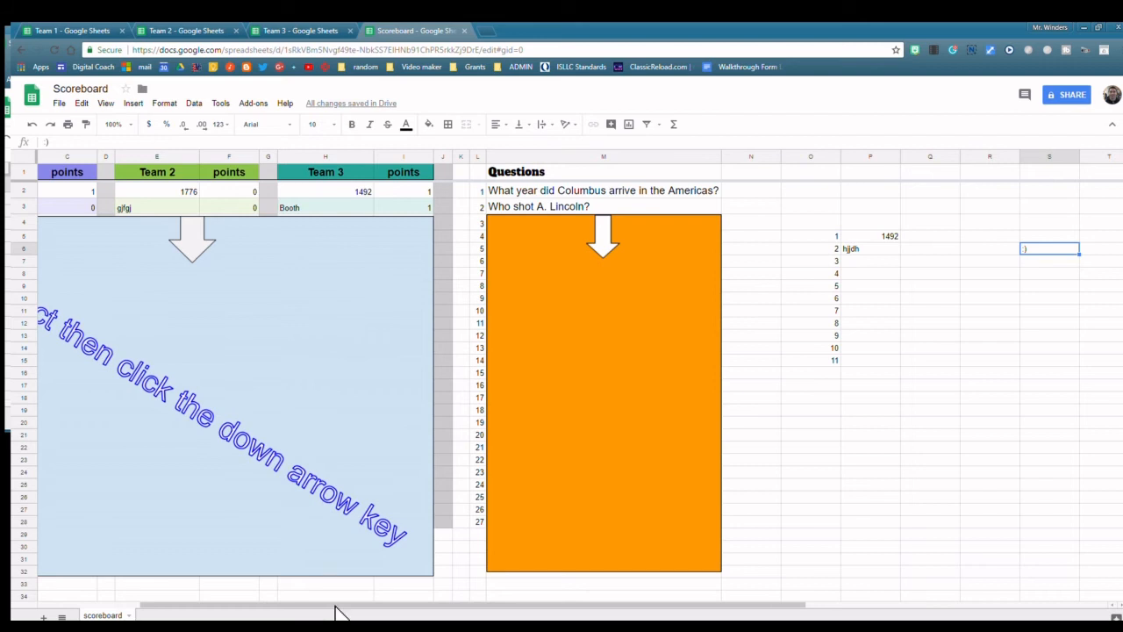
# Step: Look through the Team 1, Team 2 and Team 3 spreadsheets and return to the Scoreboard spreadsheet
pyautogui.moveTo(335, 605); pyautogui.dragTo(176, 606)
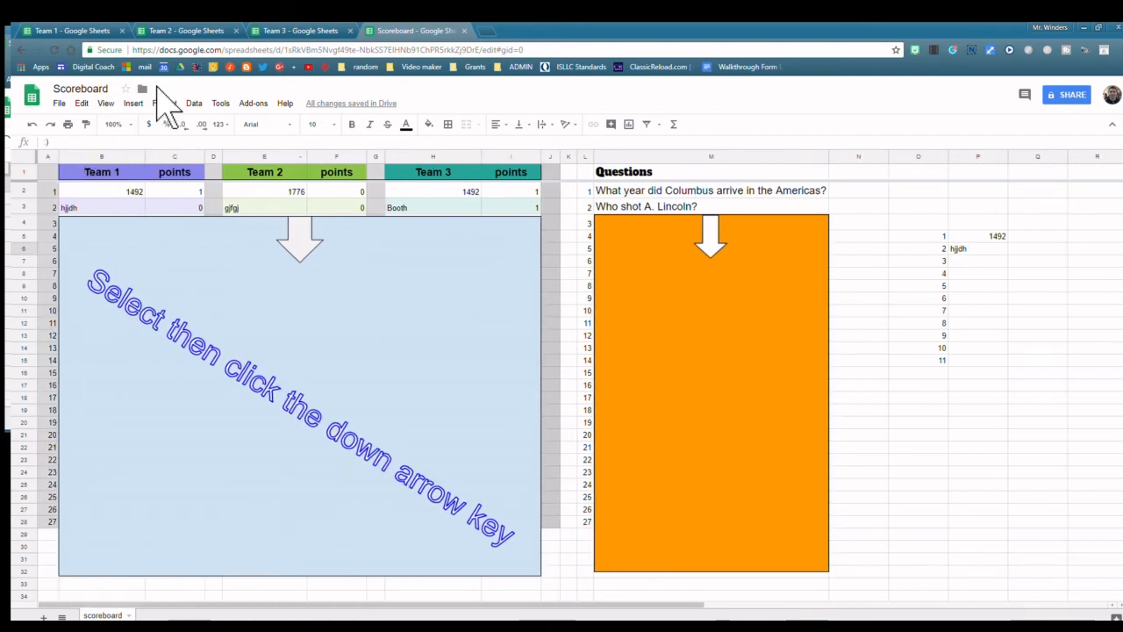
pyautogui.click(46, 31)
pyautogui.click(210, 34)
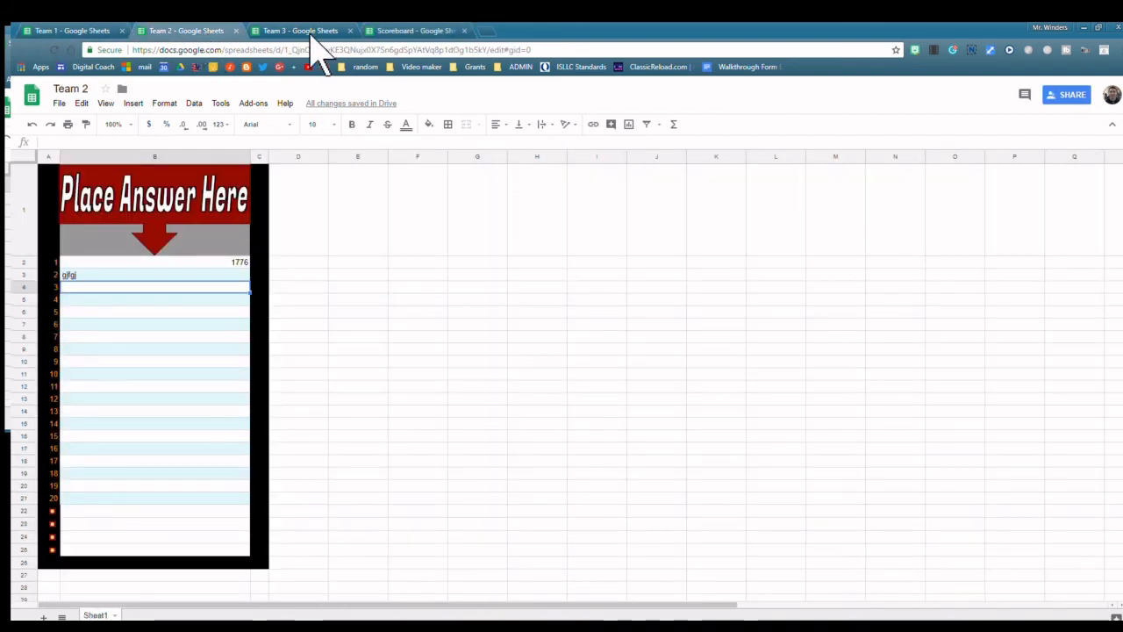
pyautogui.click(320, 33)
pyautogui.click(413, 33)
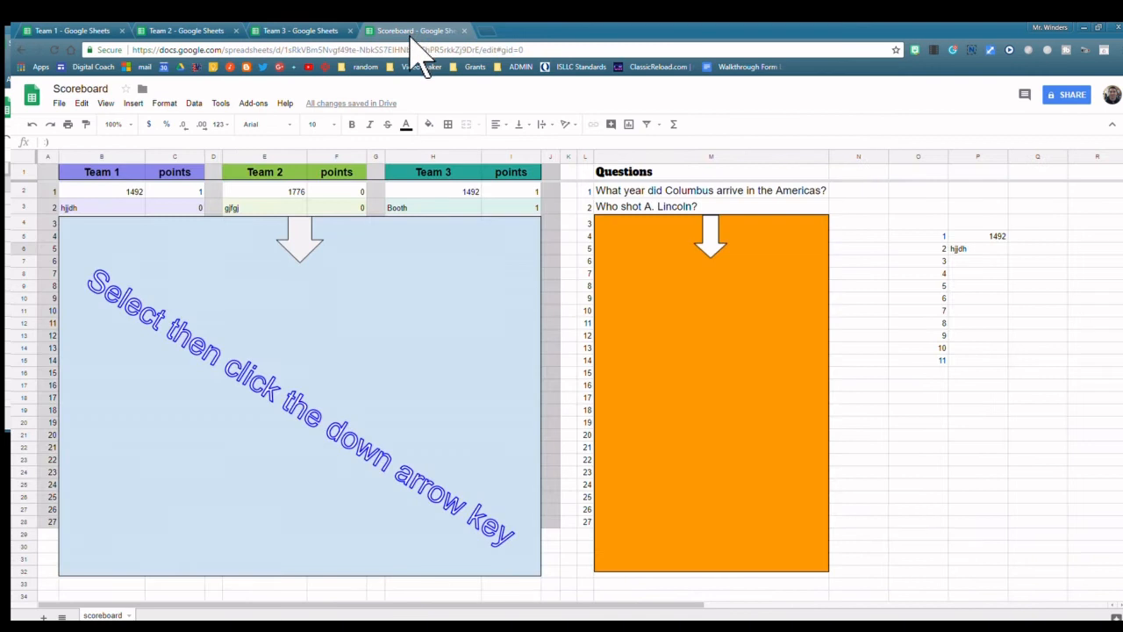
# Step: Examine the cell contents and import formulas in the Team 1, Team 2 and Team 3 answer columns
pyautogui.click(942, 248)
pyautogui.click(944, 237)
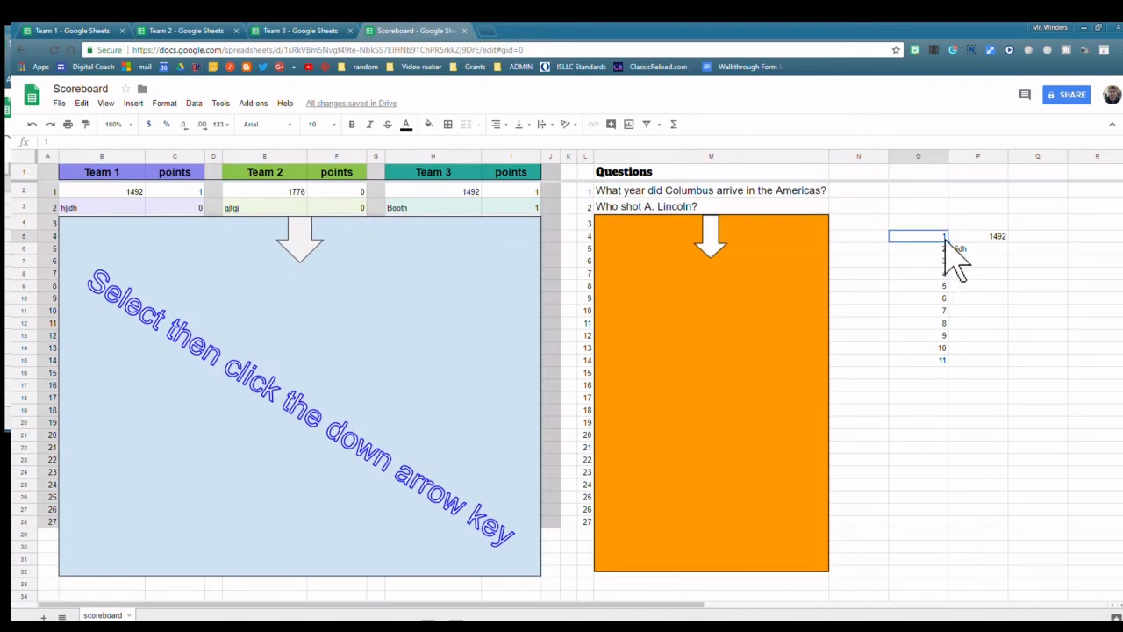
pyautogui.click(230, 193)
pyautogui.click(128, 191)
pyautogui.click(276, 191)
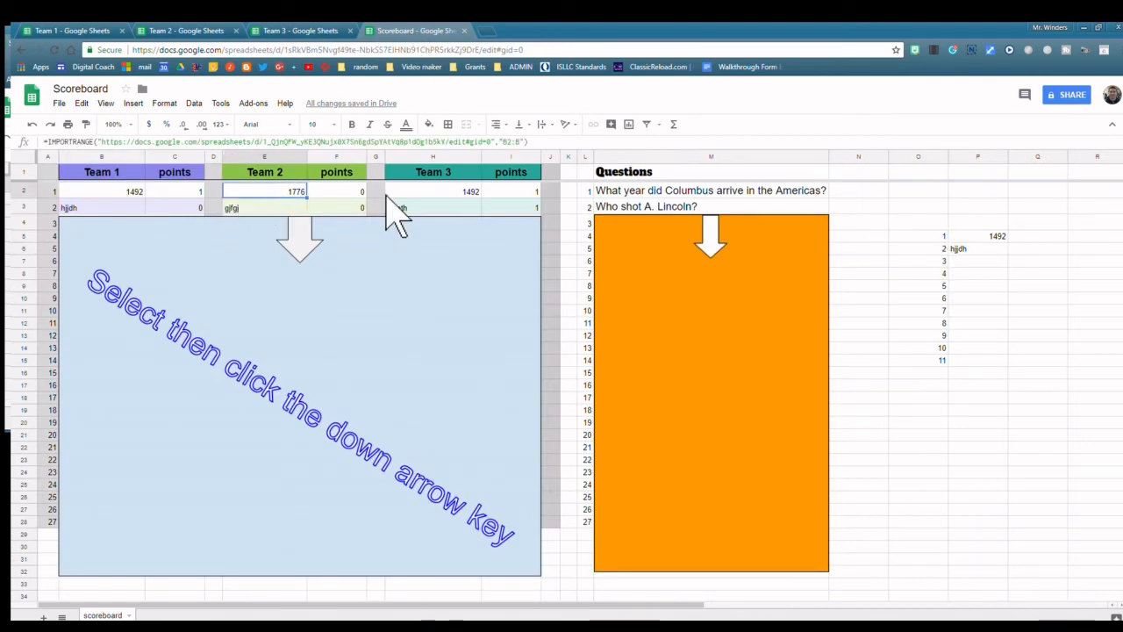
pyautogui.click(432, 202)
pyautogui.click(429, 192)
pyautogui.click(249, 208)
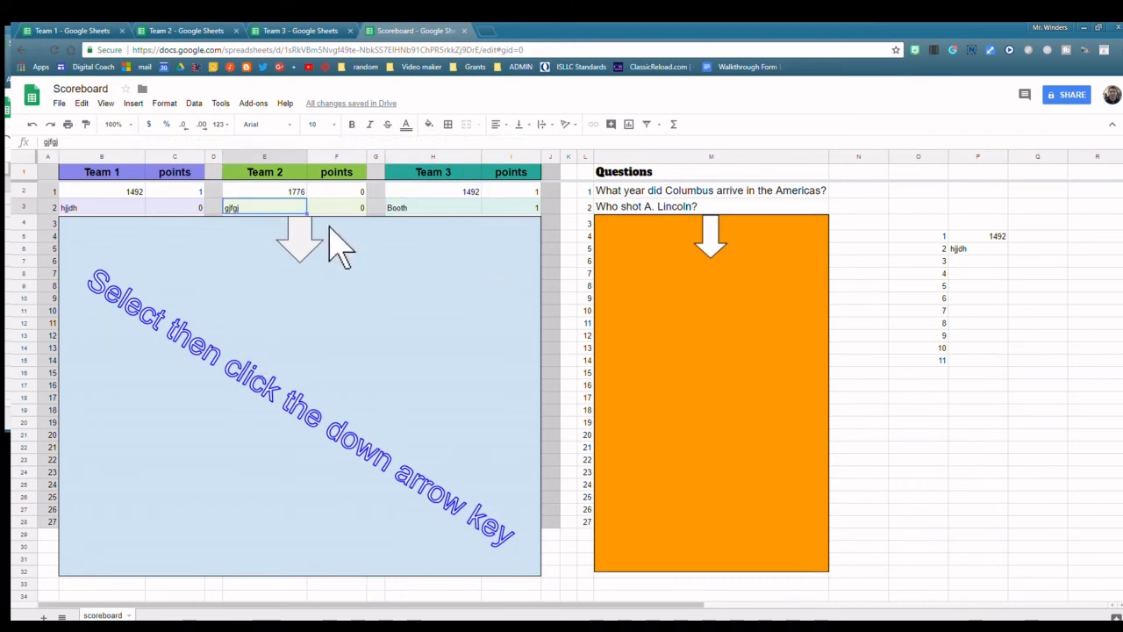
# Step: Move the blue cover drawing off the team columns towards the question area, closing its drawing editor without edits
pyautogui.moveTo(354, 257); pyautogui.dragTo(912, 254)
pyautogui.doubleClick(912, 255)
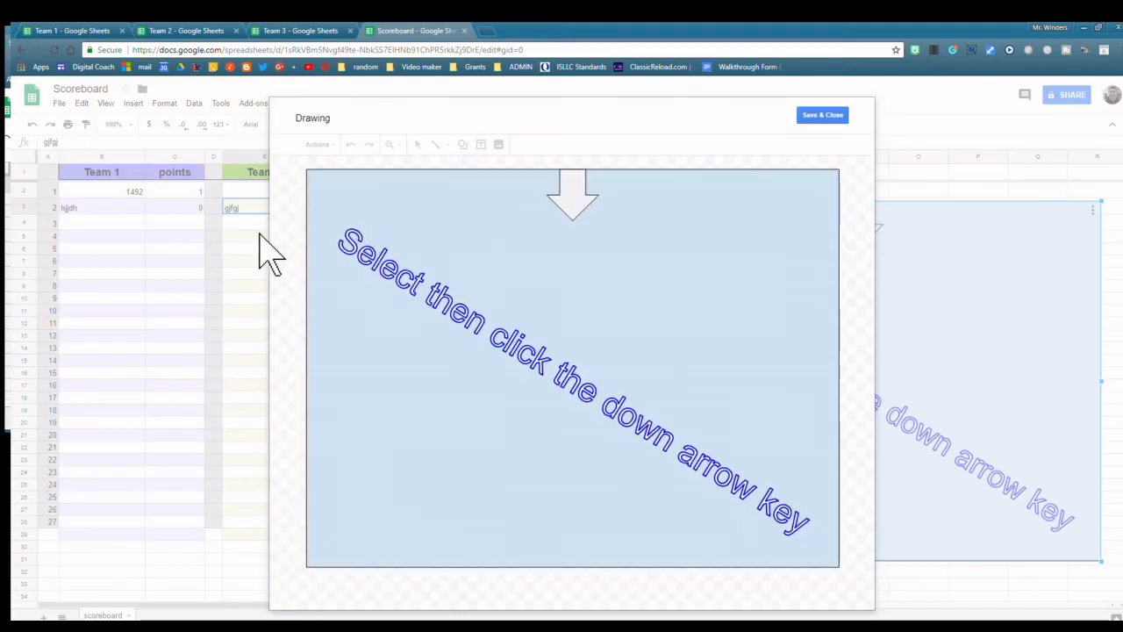
pyautogui.click(821, 115)
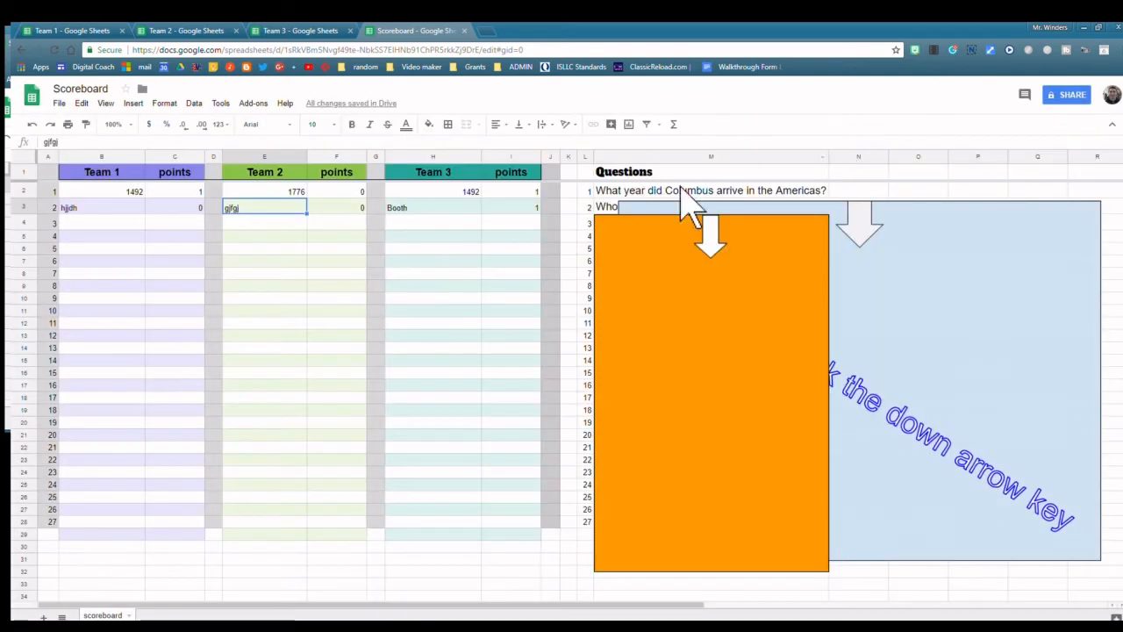
# Step: Try entering 45 in the Team 1 answer cell for question 5, and clear that cell again
pyautogui.click(113, 226)
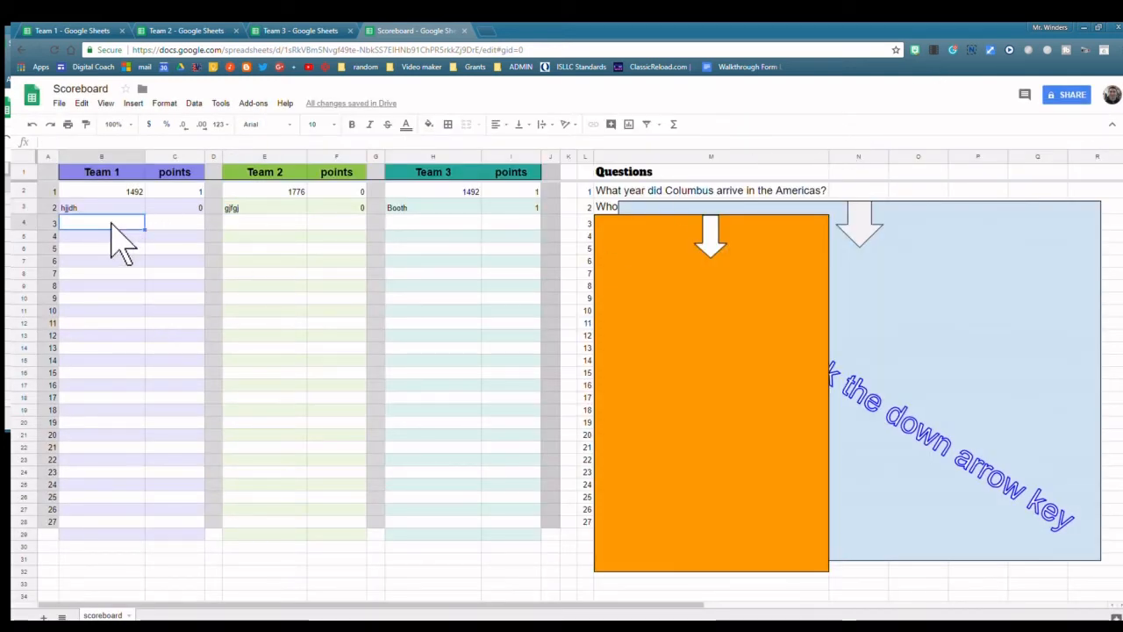
pyautogui.press('Down')
pyautogui.press('Down')
pyautogui.press('Down')
pyautogui.press('Up')
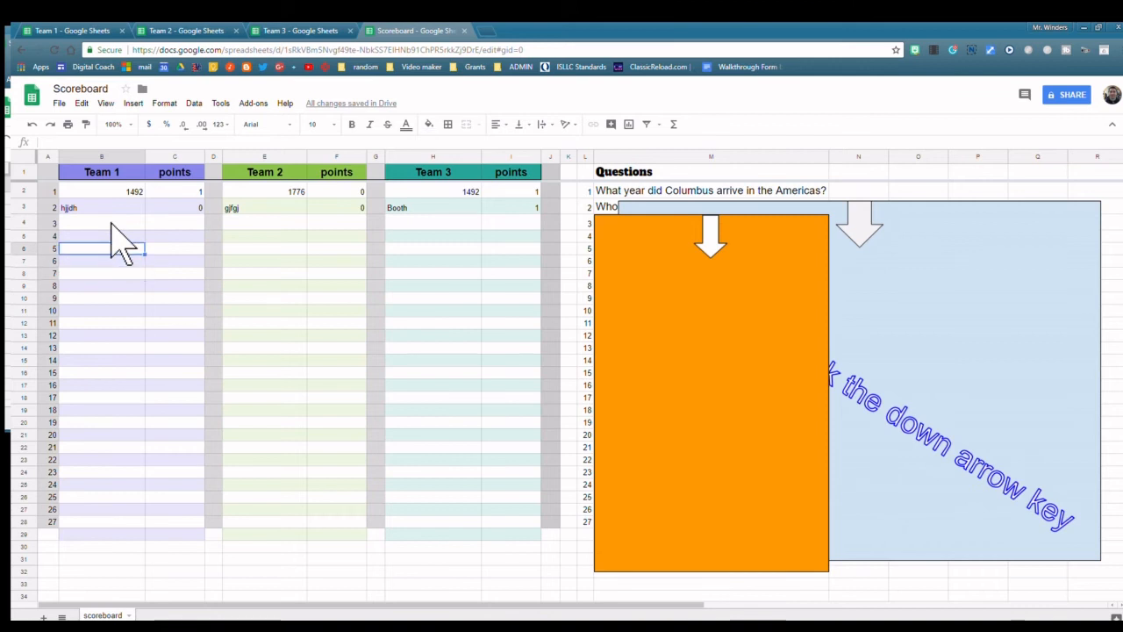
pyautogui.press('Return')
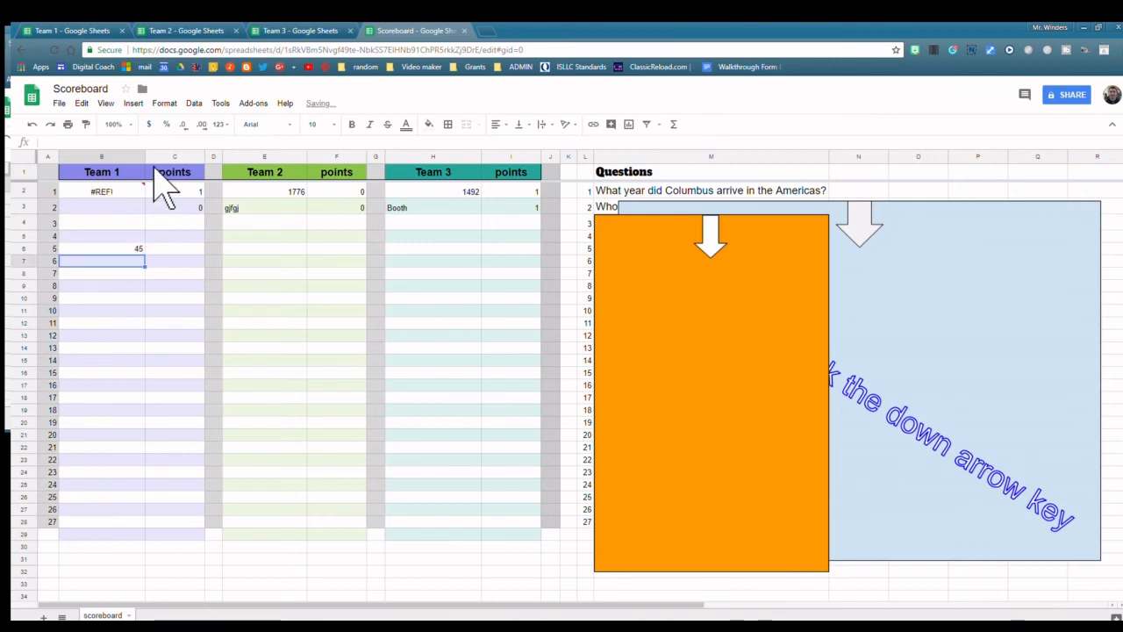
pyautogui.click(127, 249)
pyautogui.press('Delete')
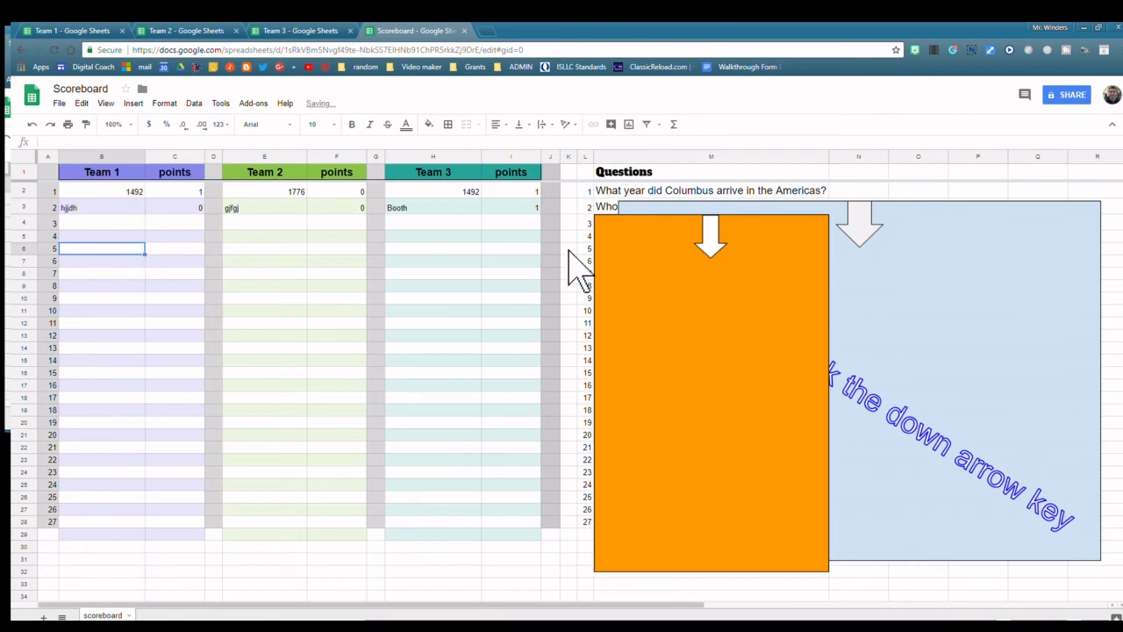
# Step: Move the blue cover drawing over all three teams' columns, directly beneath the header row
pyautogui.click(930, 237)
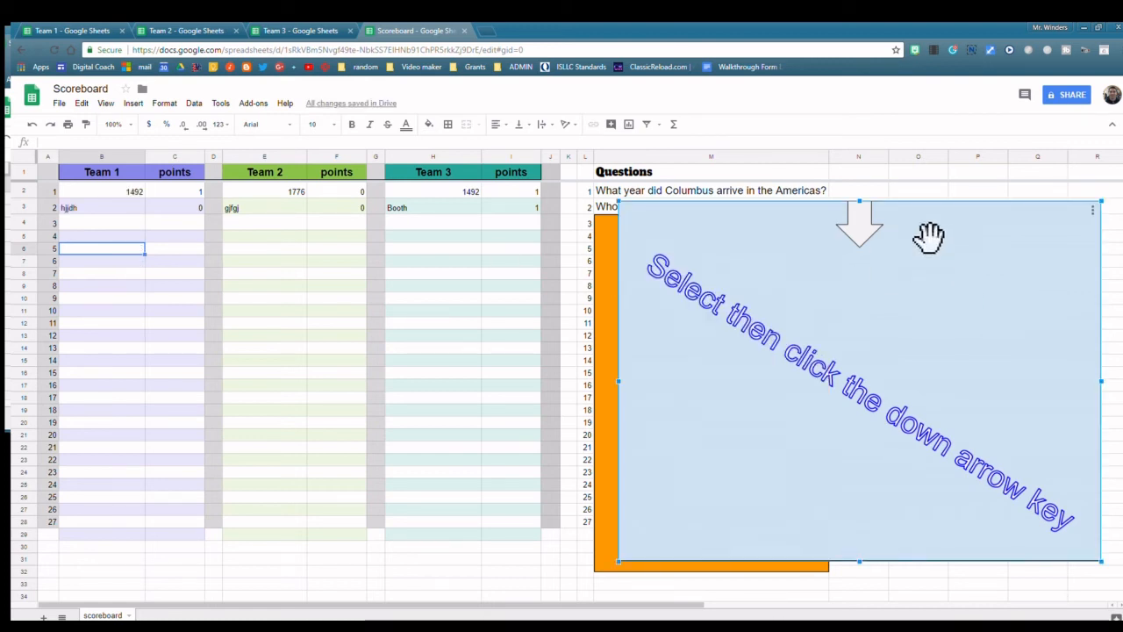
pyautogui.moveTo(930, 237)
pyautogui.mouseDown()
pyautogui.moveTo(722, 275)
pyautogui.moveTo(376, 266)
pyautogui.moveTo(401, 261)
pyautogui.moveTo(371, 251)
pyautogui.moveTo(373, 233)
pyautogui.moveTo(366, 263)
pyautogui.moveTo(367, 219)
pyautogui.mouseUp()
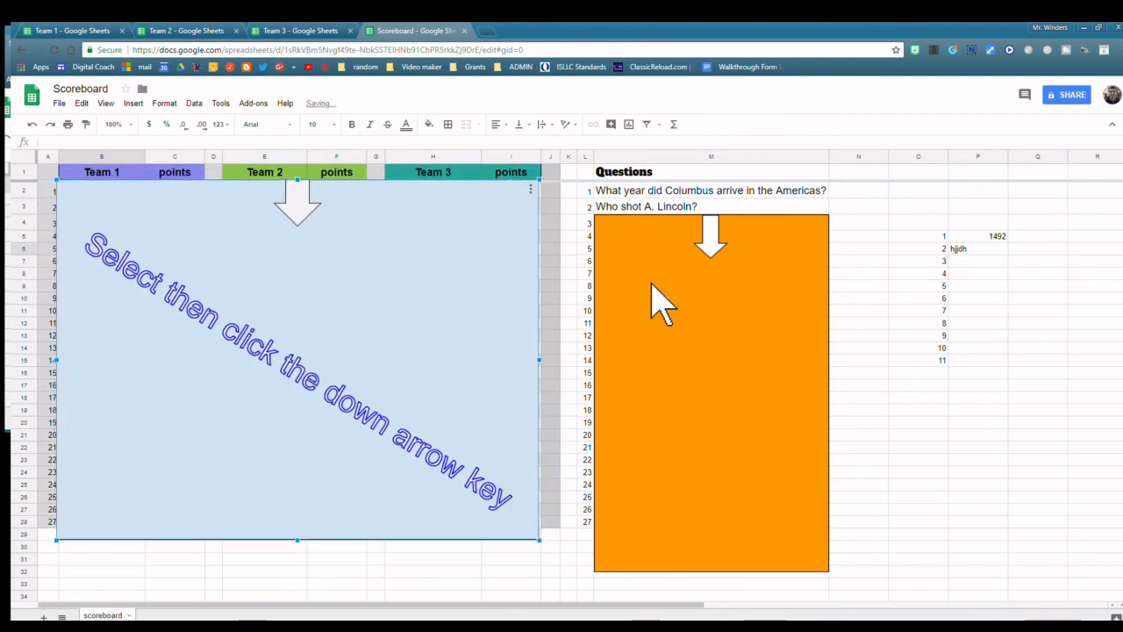
# Step: Delete the orange cover drawing from the Questions column
pyautogui.click(652, 237)
pyautogui.moveTo(696, 306); pyautogui.dragTo(695, 271)
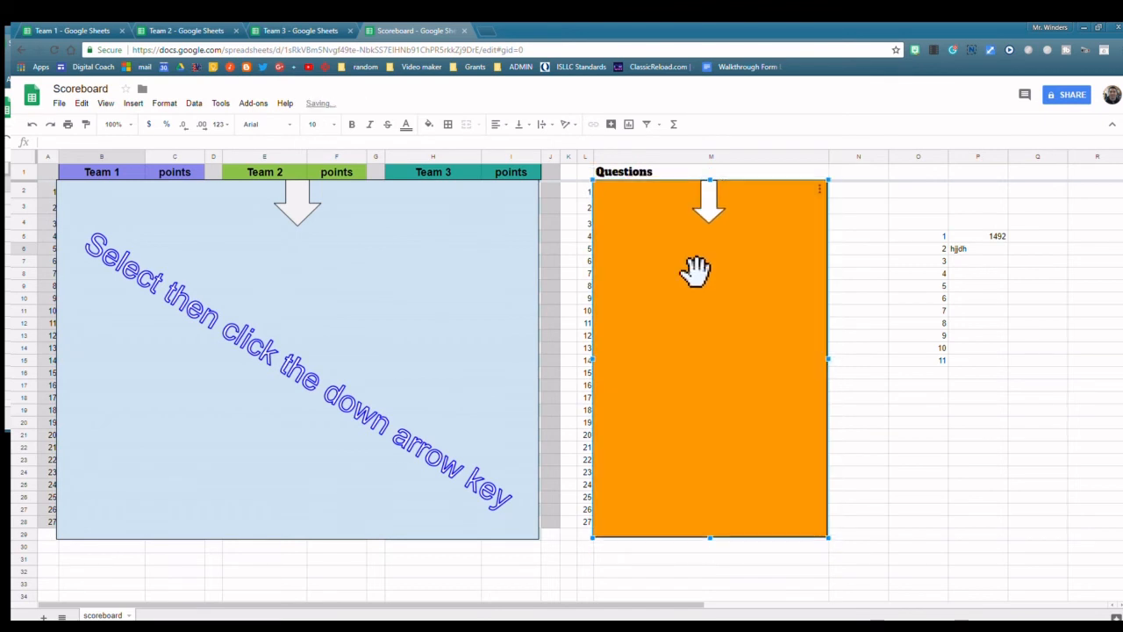
pyautogui.press('Delete')
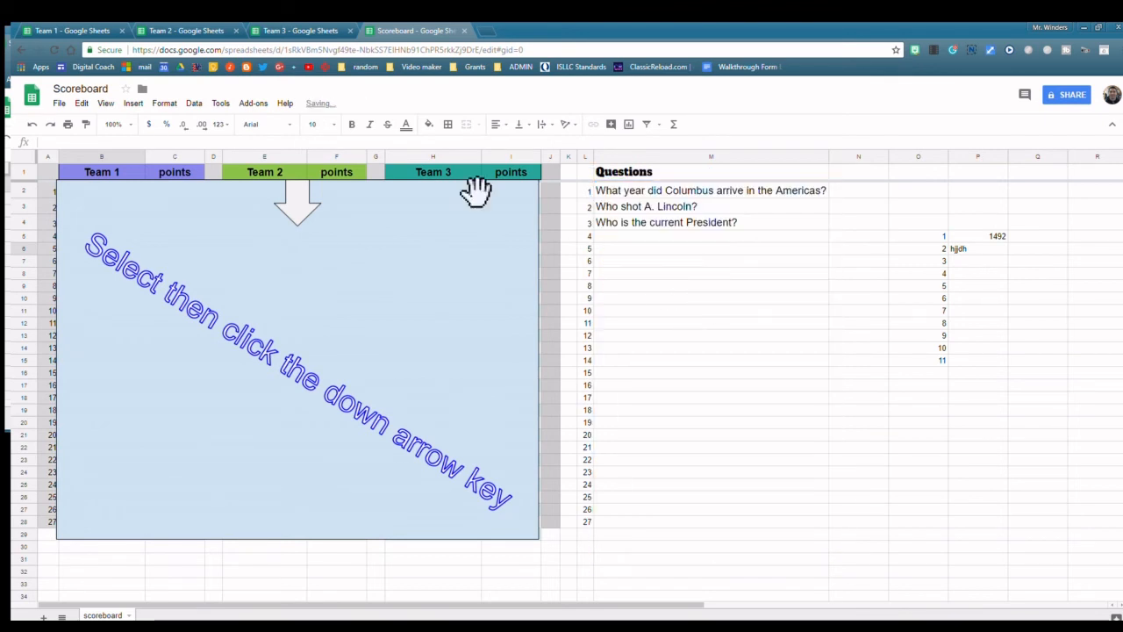
# Step: Insert a new drawing and draw a tall rectangle in the middle of its canvas
pyautogui.click(134, 104)
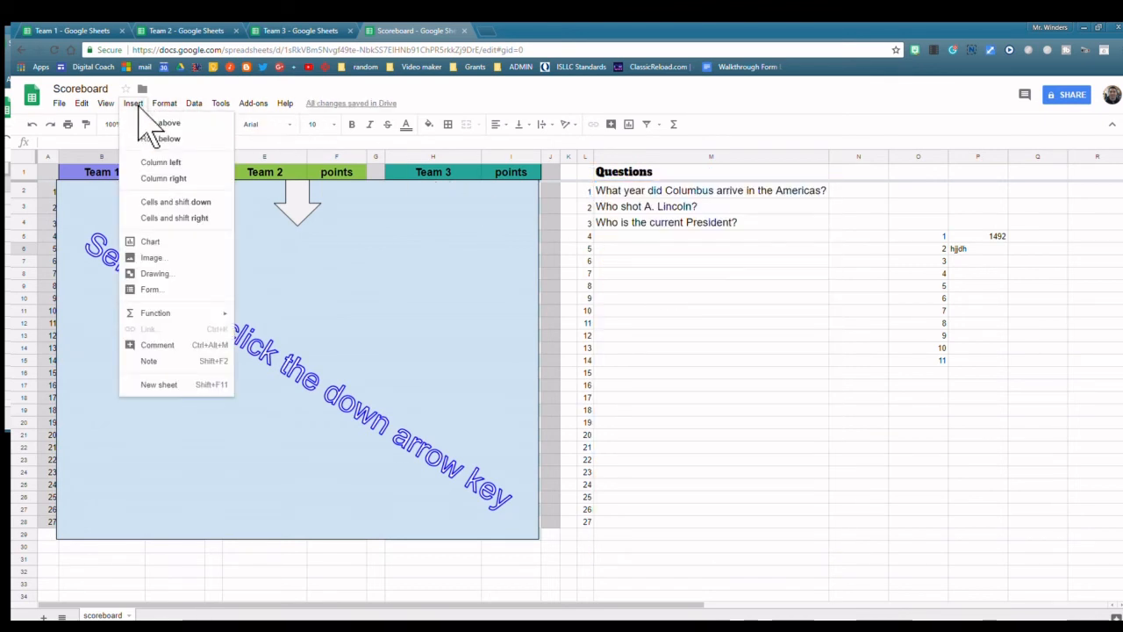
pyautogui.click(220, 274)
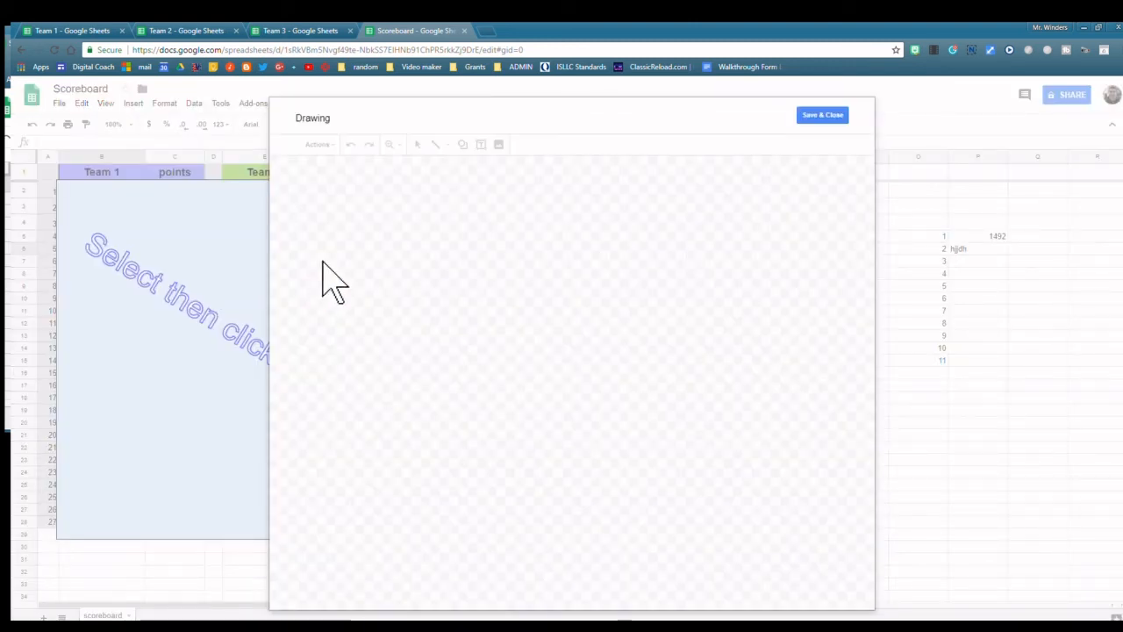
pyautogui.click(464, 146)
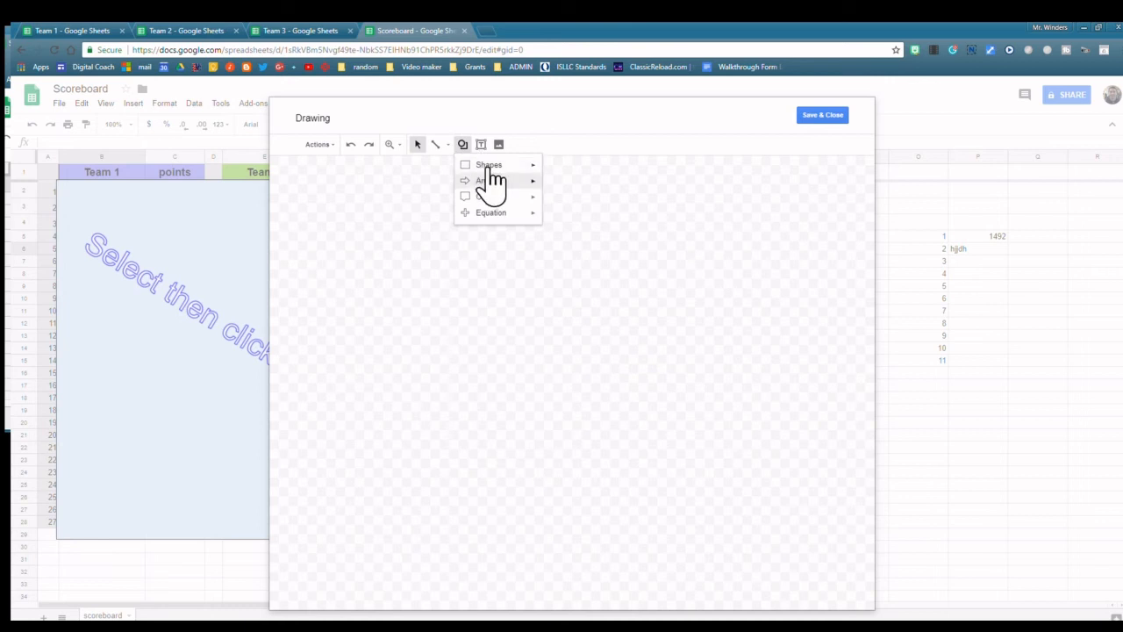
pyautogui.moveTo(500, 165)
pyautogui.click(553, 170)
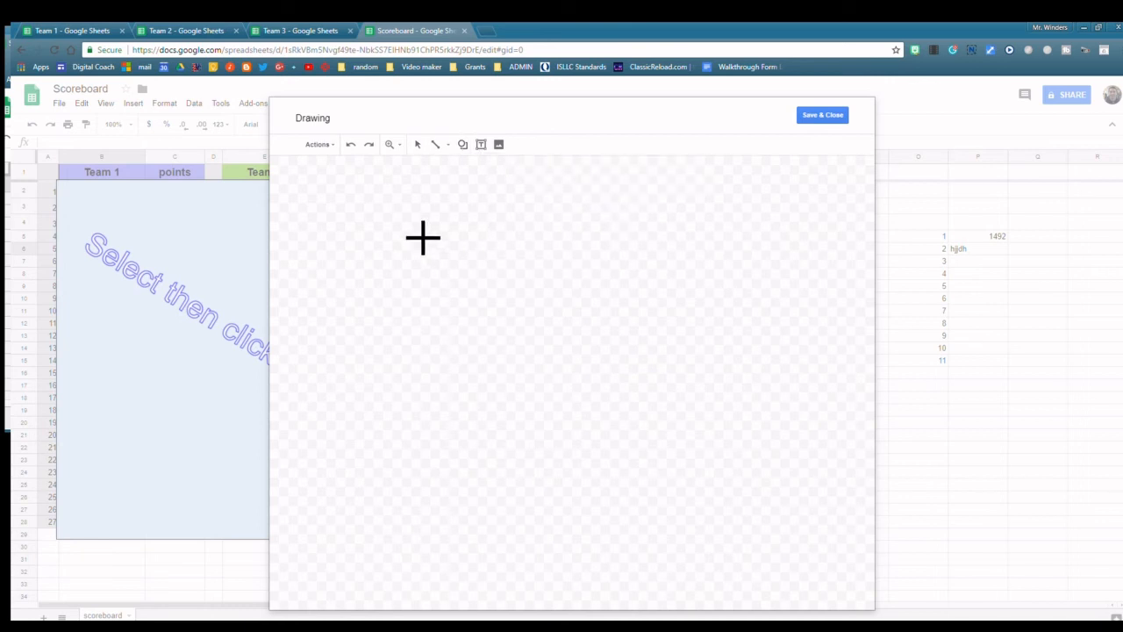
pyautogui.moveTo(408, 191)
pyautogui.mouseDown()
pyautogui.moveTo(514, 381)
pyautogui.moveTo(752, 454)
pyautogui.moveTo(699, 564)
pyautogui.mouseUp()
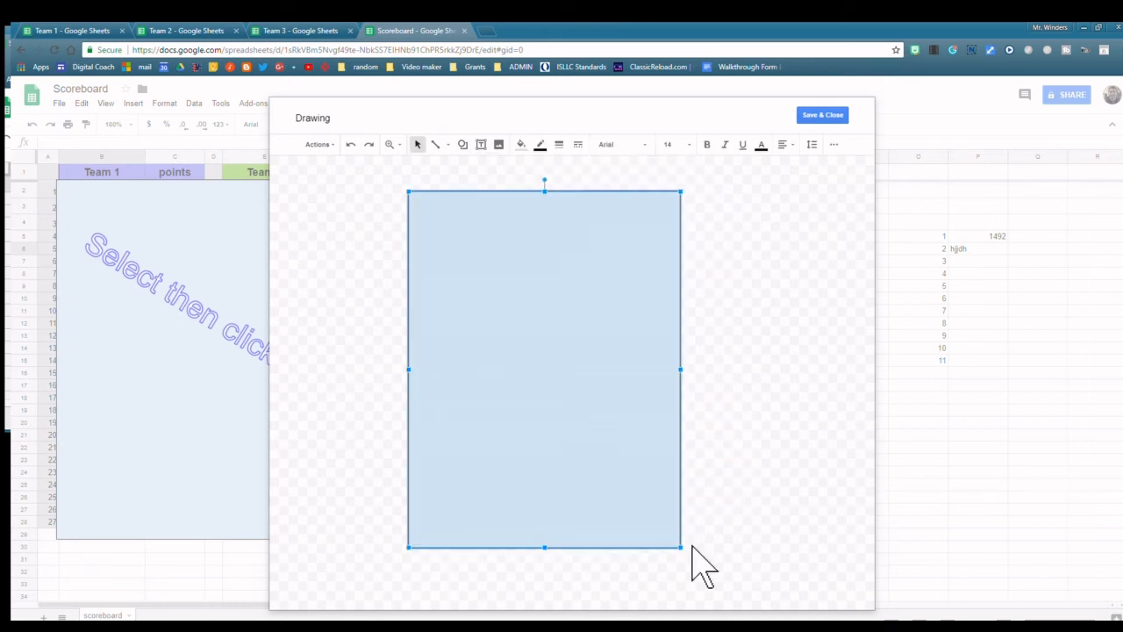
# Step: Add a small down arrow at the middle of the rectangle's upper edge and fill it with magenta
pyautogui.click(462, 144)
pyautogui.moveTo(493, 180)
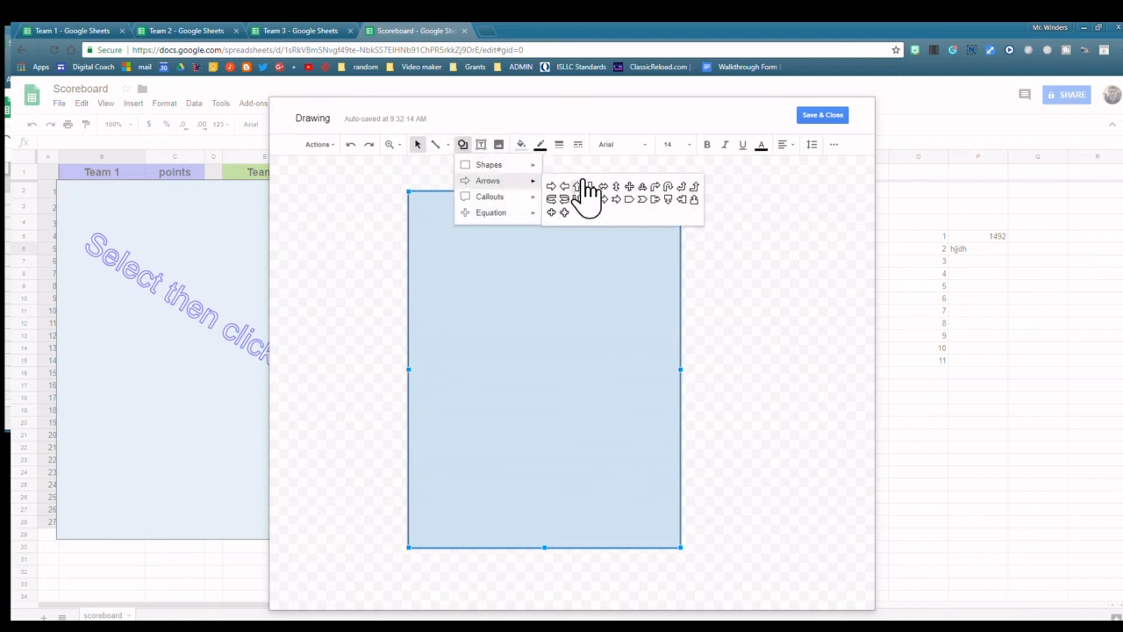
pyautogui.click(592, 184)
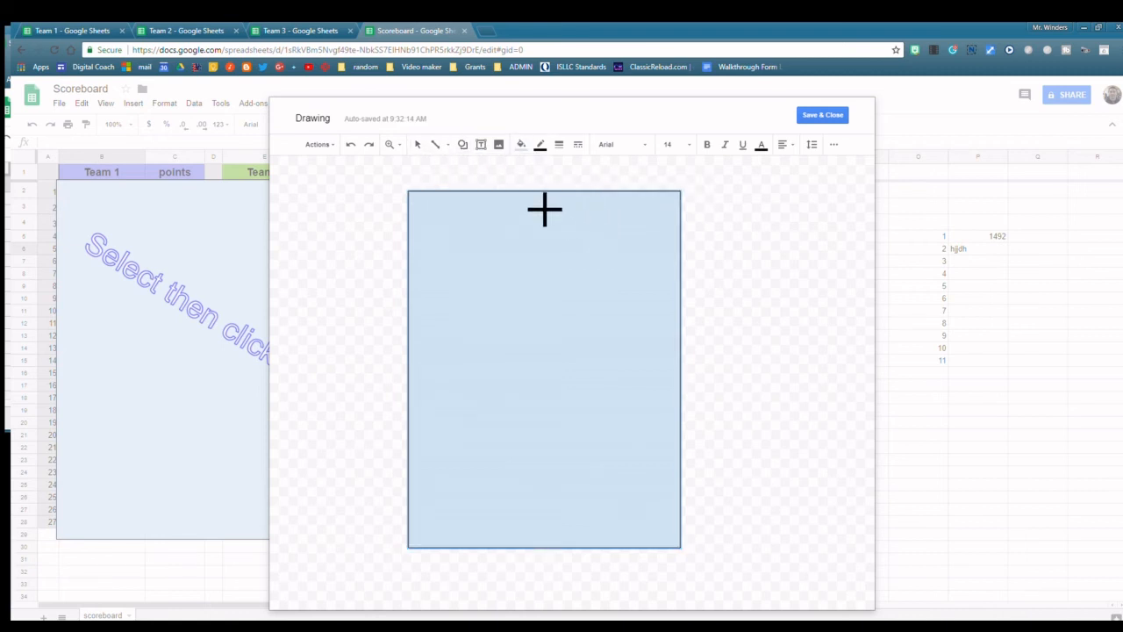
pyautogui.moveTo(543, 227); pyautogui.dragTo(568, 255)
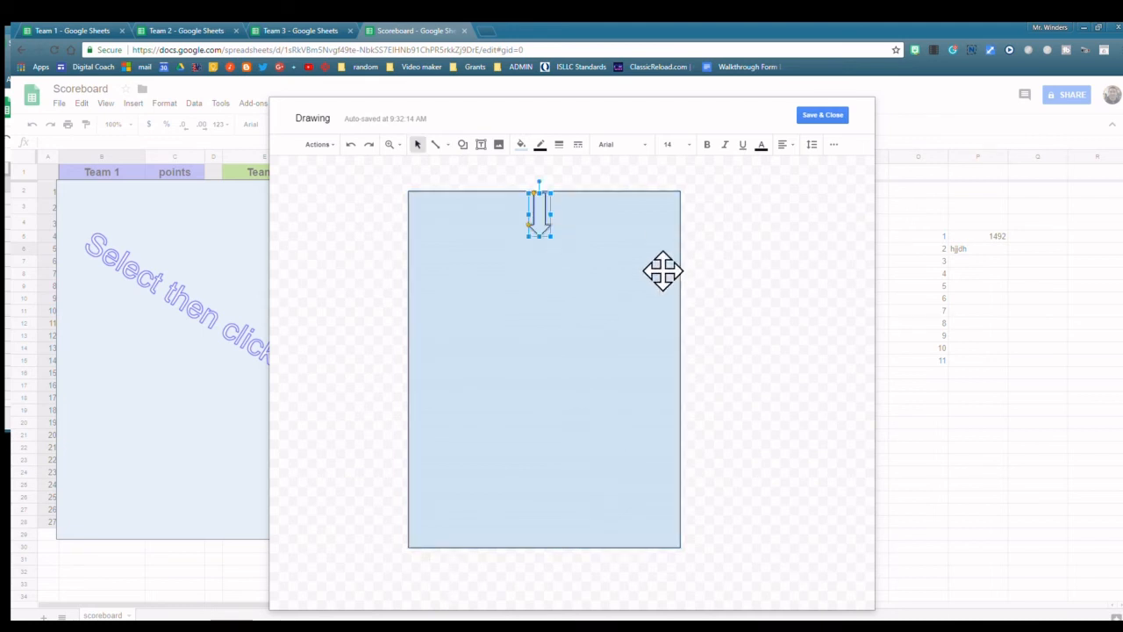
pyautogui.click(523, 144)
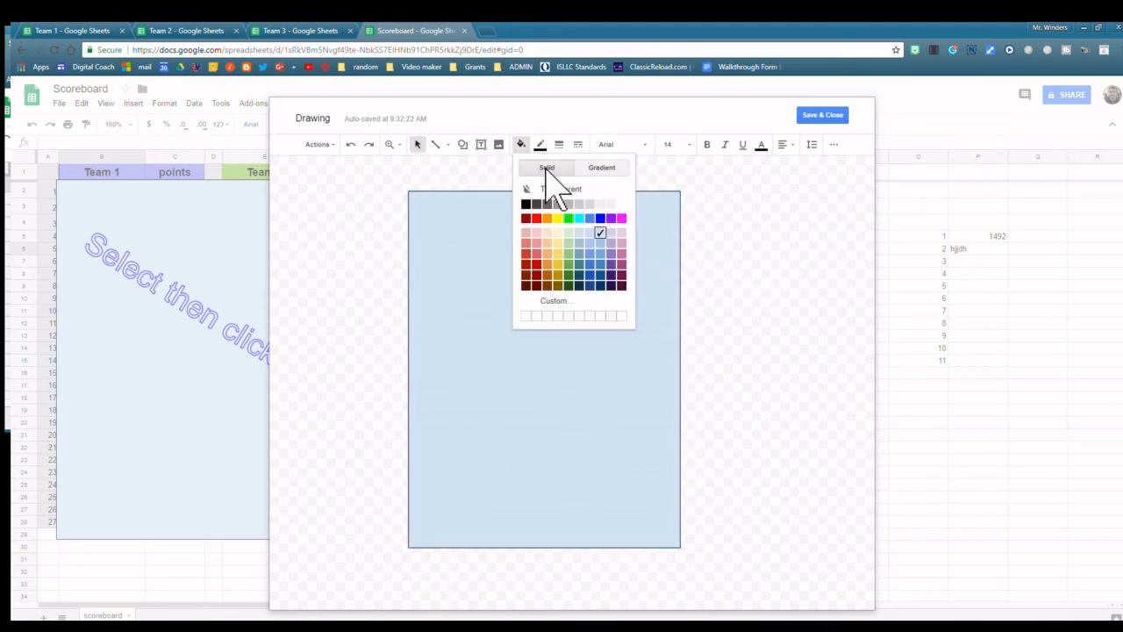
pyautogui.click(619, 218)
# Step: Bring the blue rectangle forward over the arrow, and send it backward behind the arrow again
pyautogui.click(668, 298)
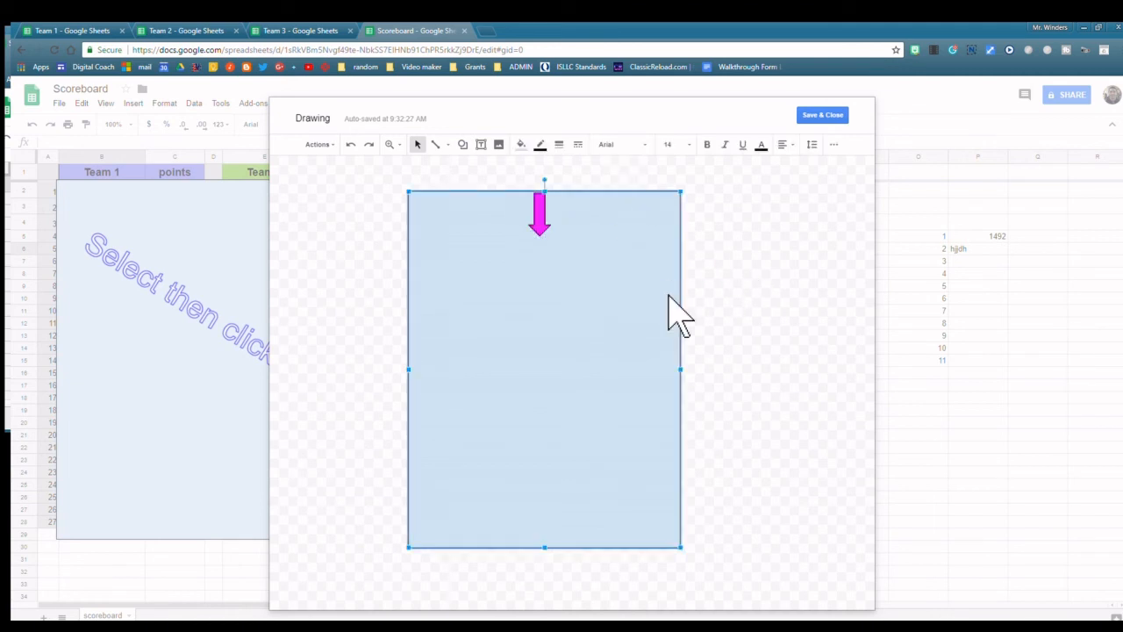
pyautogui.rightClick(668, 299)
pyautogui.moveTo(711, 419)
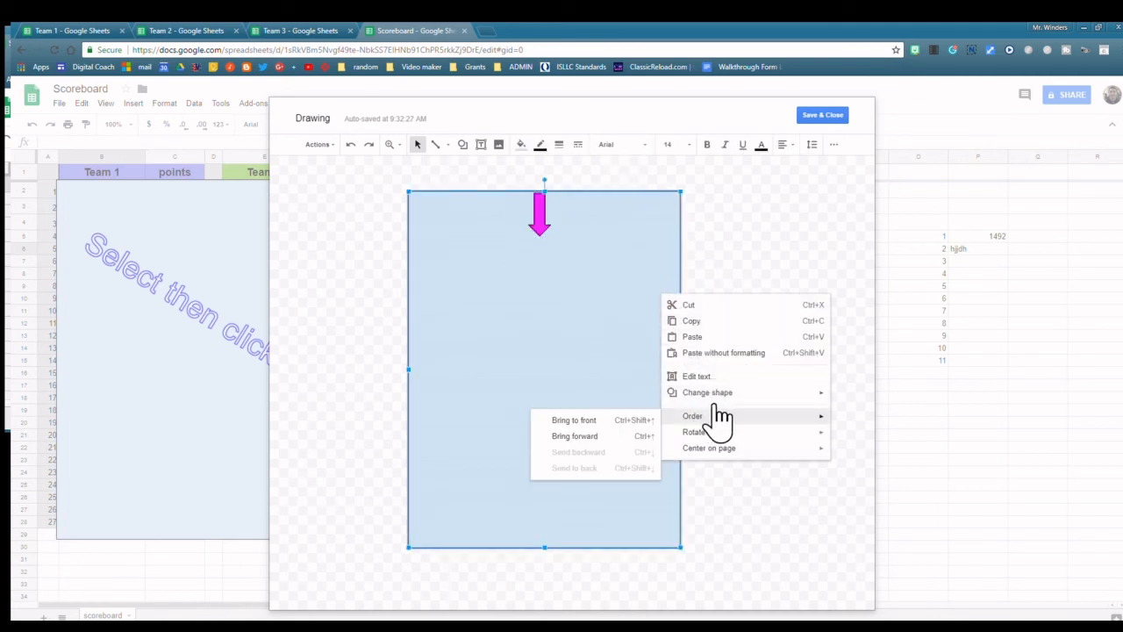
pyautogui.click(620, 436)
pyautogui.rightClick(606, 380)
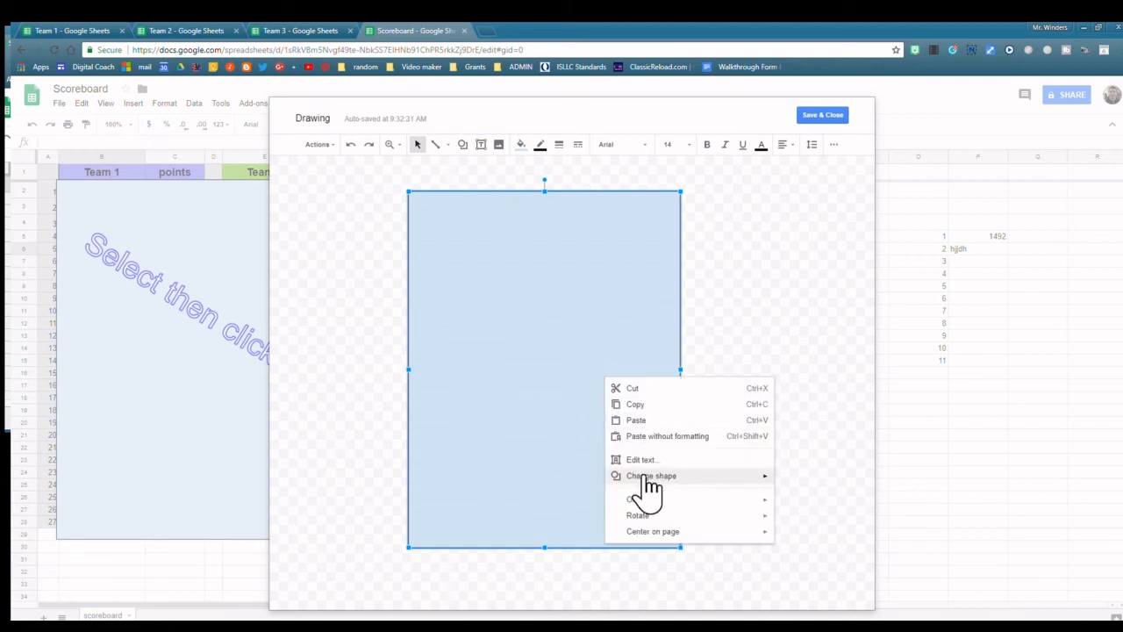
pyautogui.moveTo(657, 500)
pyautogui.click(544, 535)
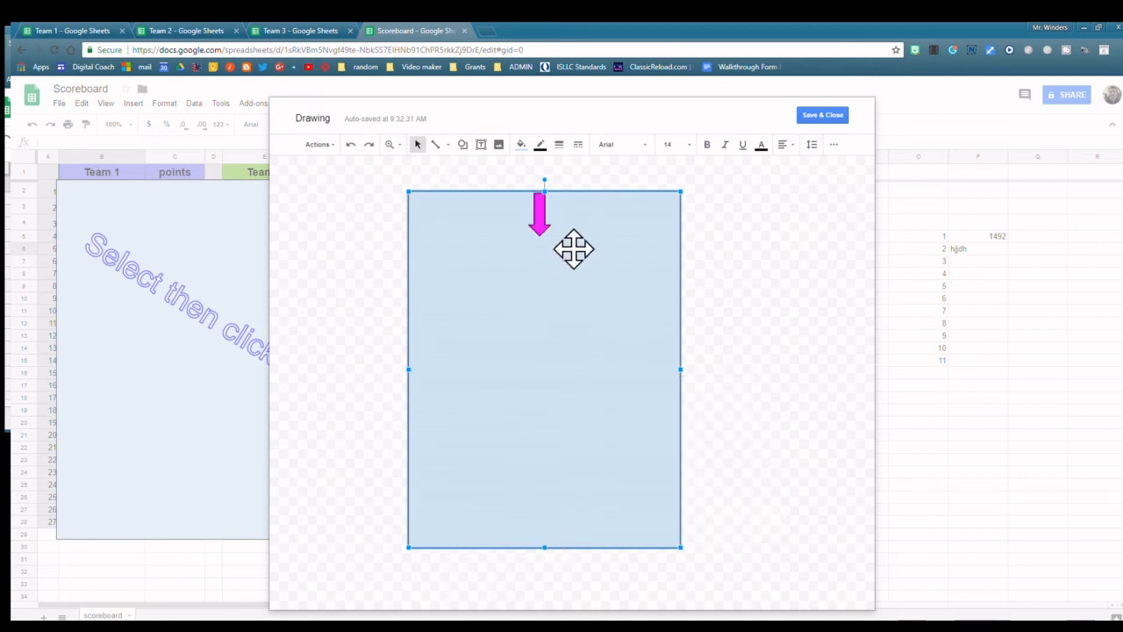
# Step: Reposition the rectangle and the magenta arrow so the arrow is centred against the rectangle's upper edge
pyautogui.moveTo(562, 195); pyautogui.dragTo(555, 217)
pyautogui.moveTo(609, 344)
pyautogui.mouseDown()
pyautogui.moveTo(629, 361)
pyautogui.moveTo(594, 359)
pyautogui.moveTo(597, 351)
pyautogui.mouseUp()
pyautogui.moveTo(551, 217); pyautogui.dragTo(545, 218)
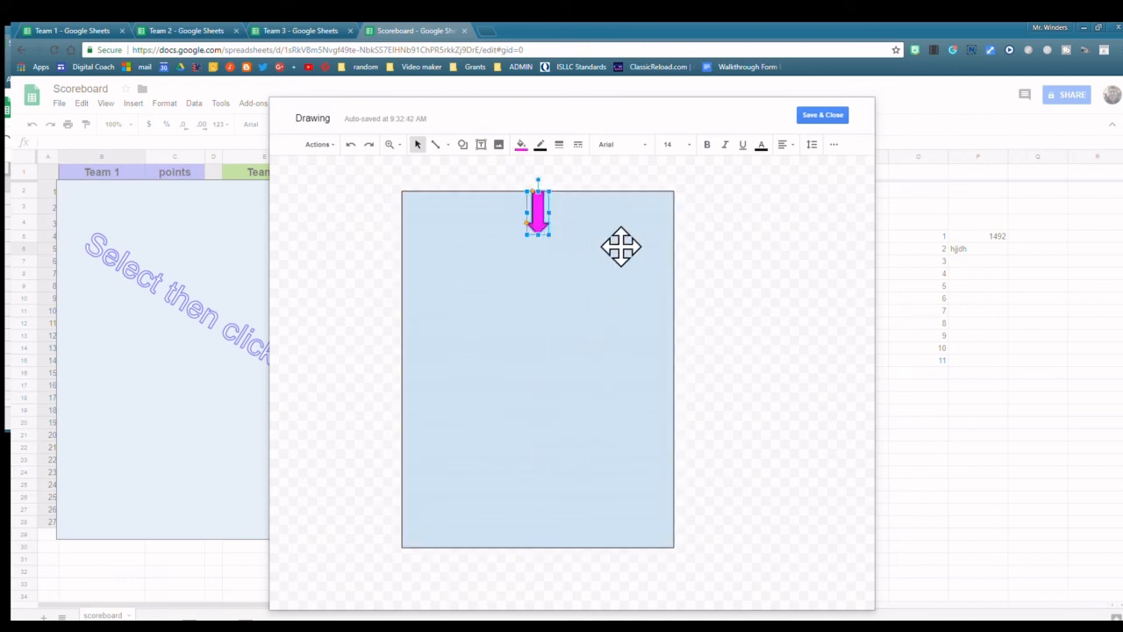
pyautogui.click(749, 332)
# Step: Add word art reading "pull down" across the rectangle and narrow it to fit within the rectangle's width
pyautogui.click(542, 336)
pyautogui.click(331, 143)
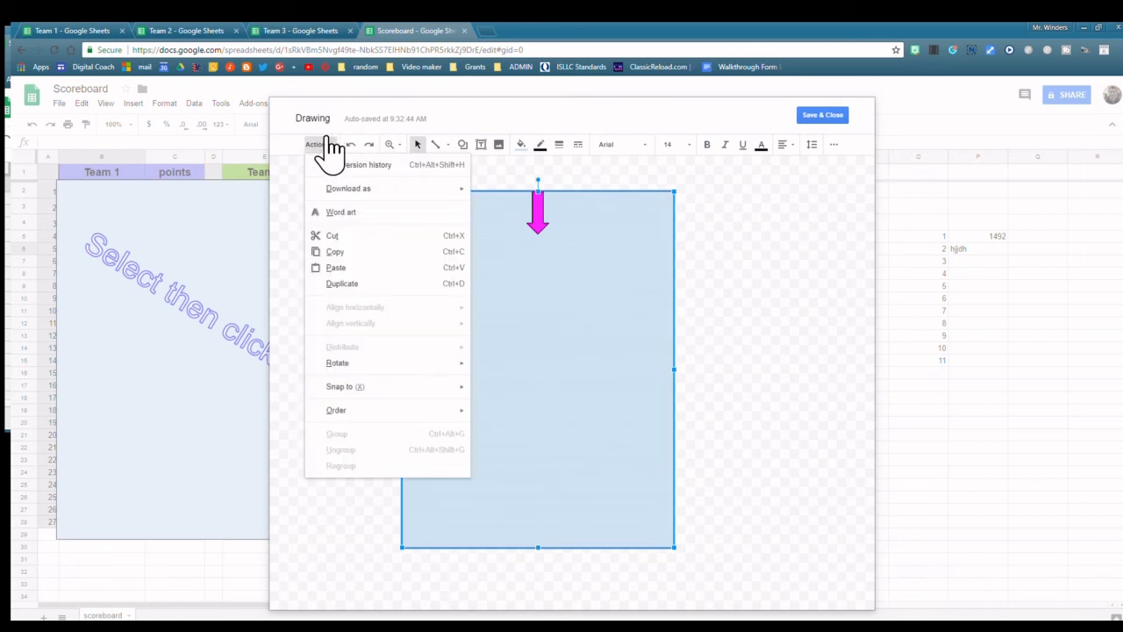
pyautogui.click(342, 213)
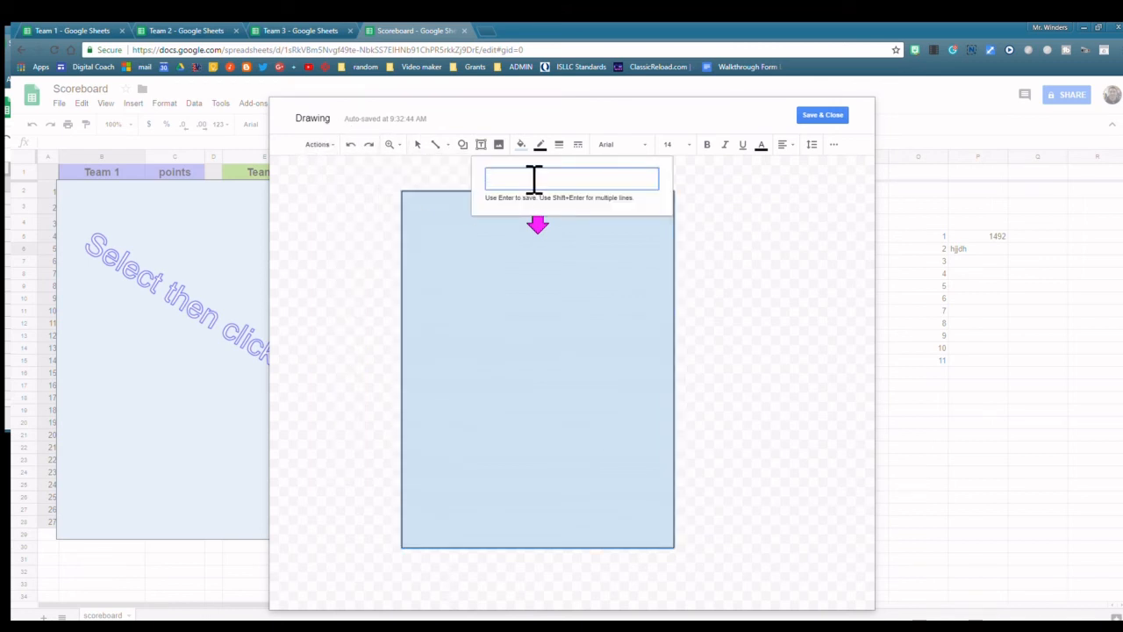
pyautogui.write('pull dow')
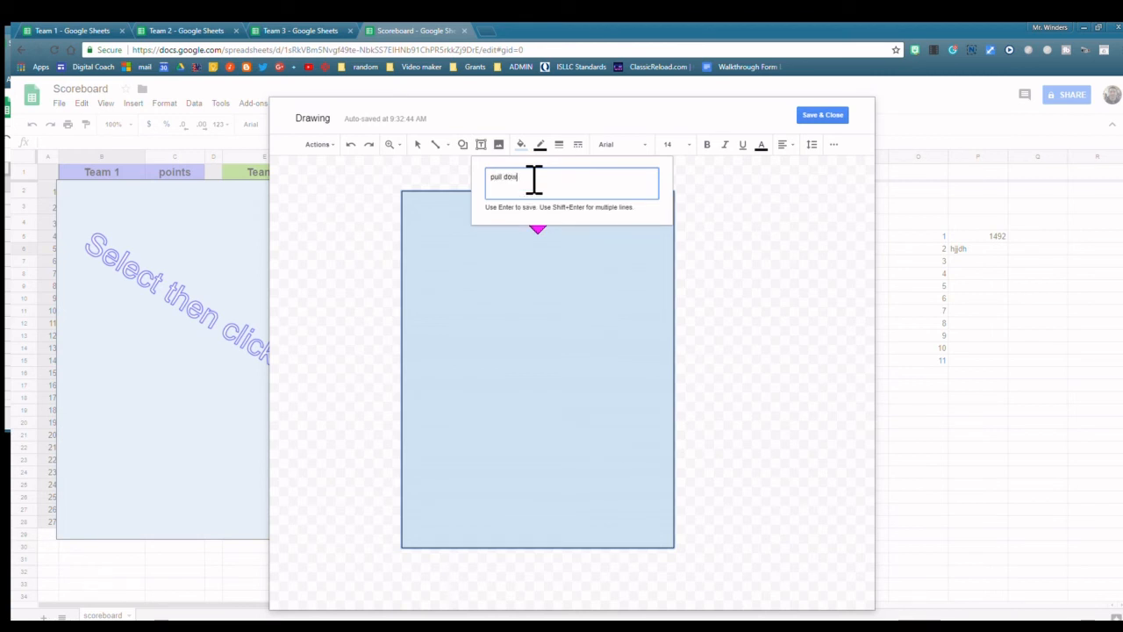
pyautogui.write('n')
pyautogui.press('Return')
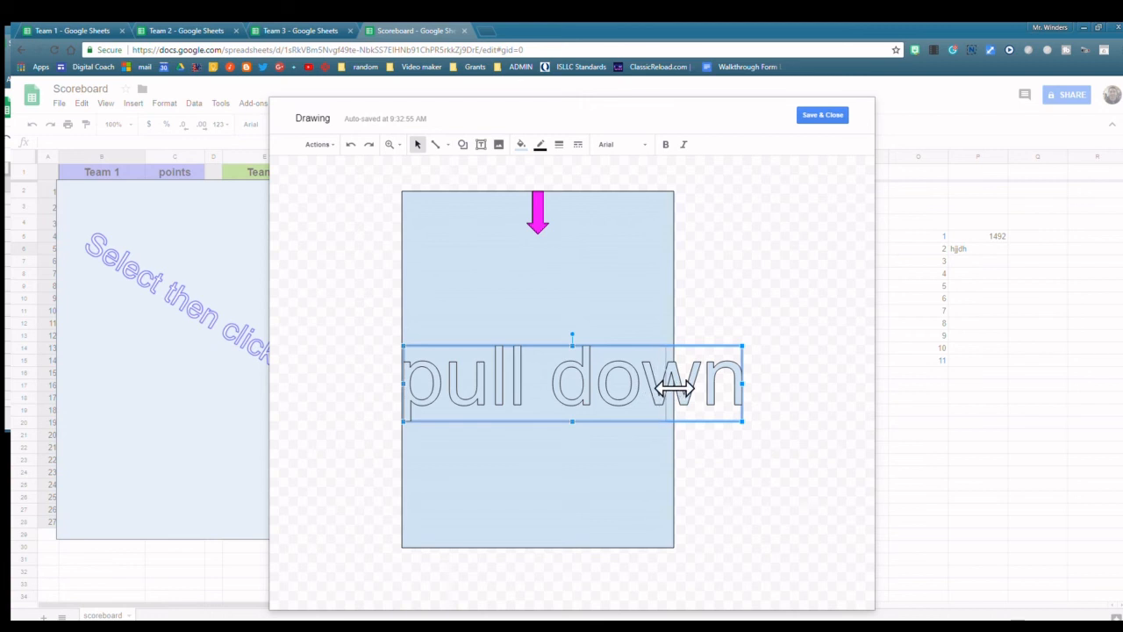
pyautogui.moveTo(674, 386); pyautogui.dragTo(665, 384)
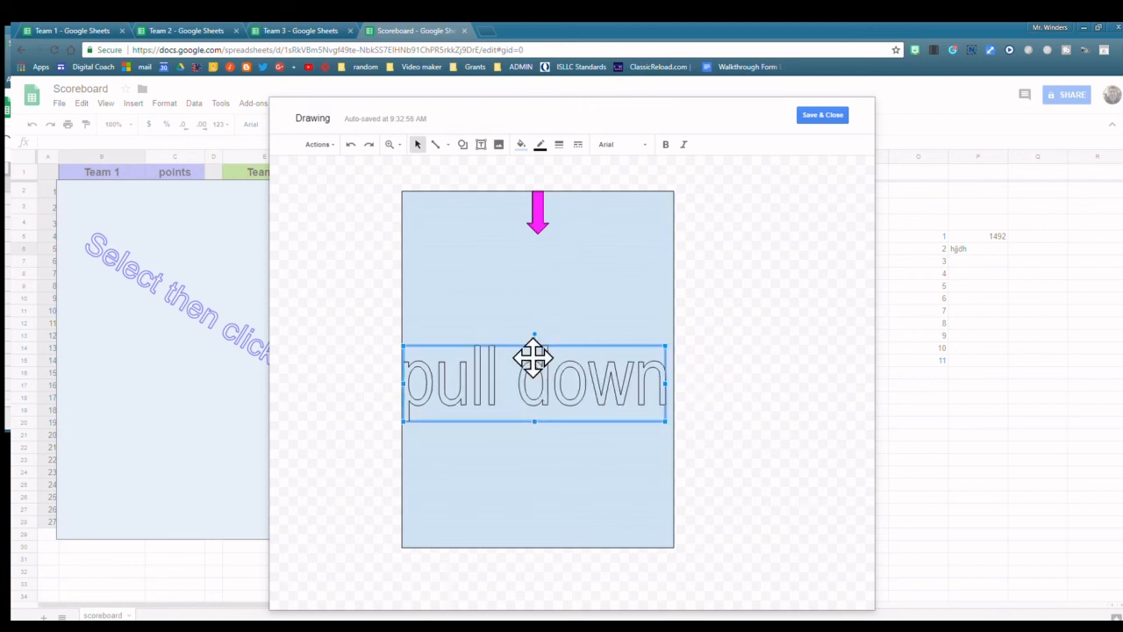
# Step: Move the "pull down" word art higher on the rectangle and give it a yellow fill with a 4px green outline
pyautogui.moveTo(534, 357); pyautogui.dragTo(536, 307)
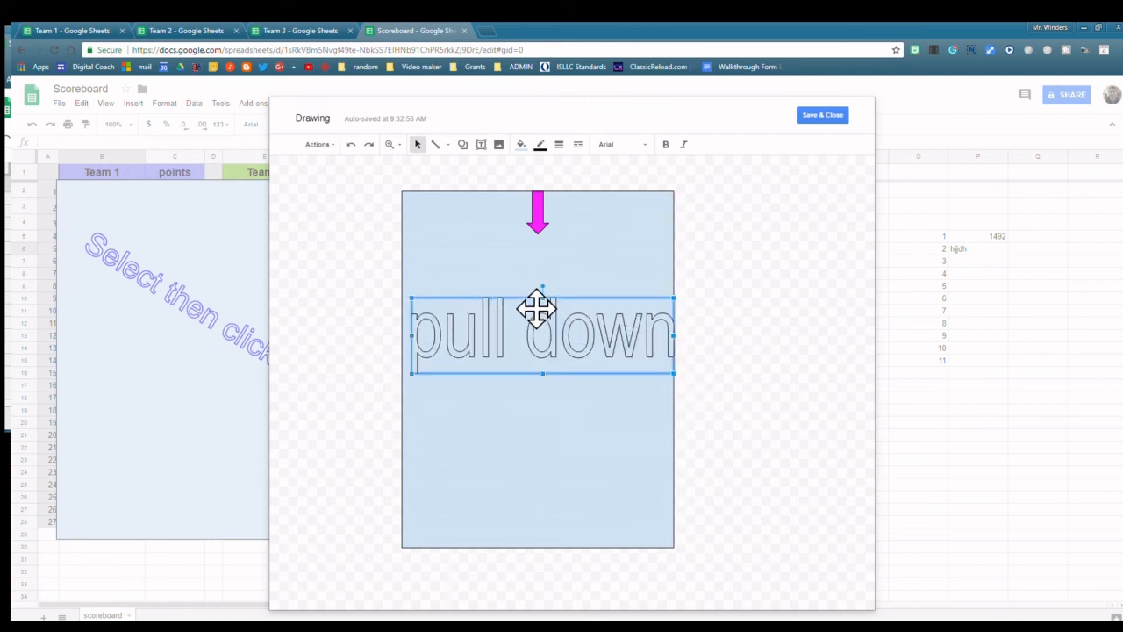
pyautogui.click(521, 144)
pyautogui.click(558, 218)
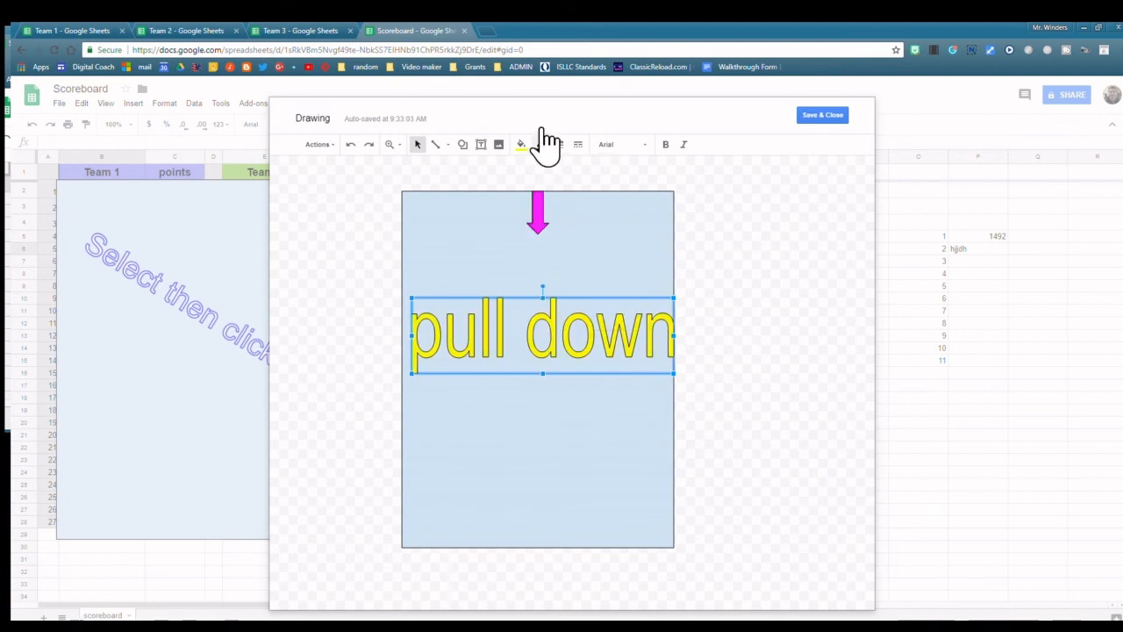
pyautogui.click(540, 144)
pyautogui.click(587, 196)
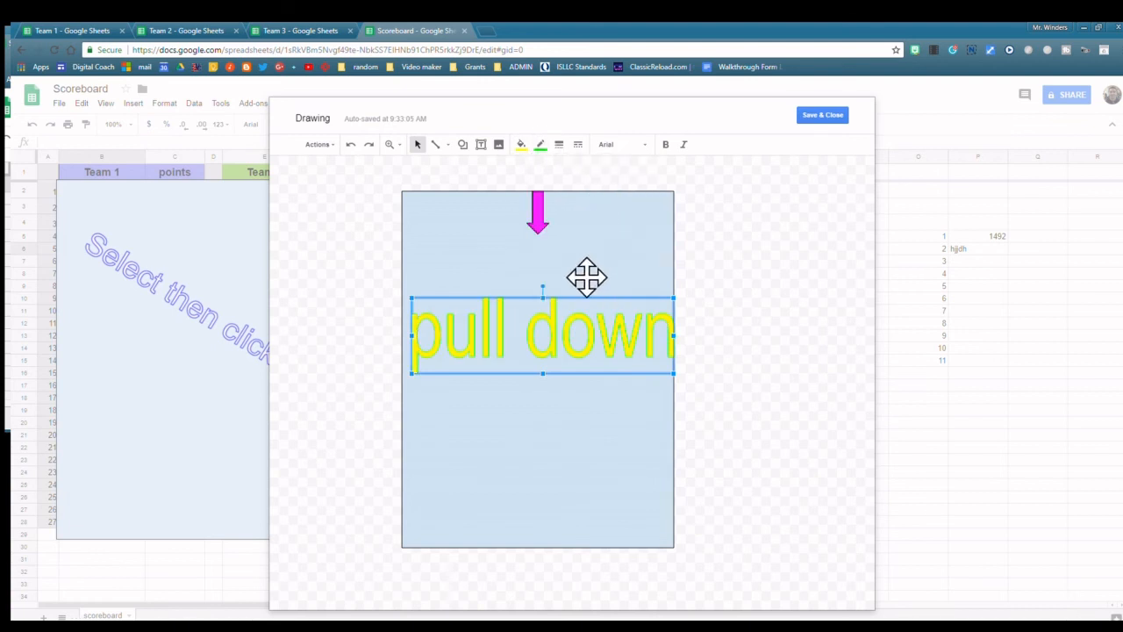
pyautogui.click(559, 144)
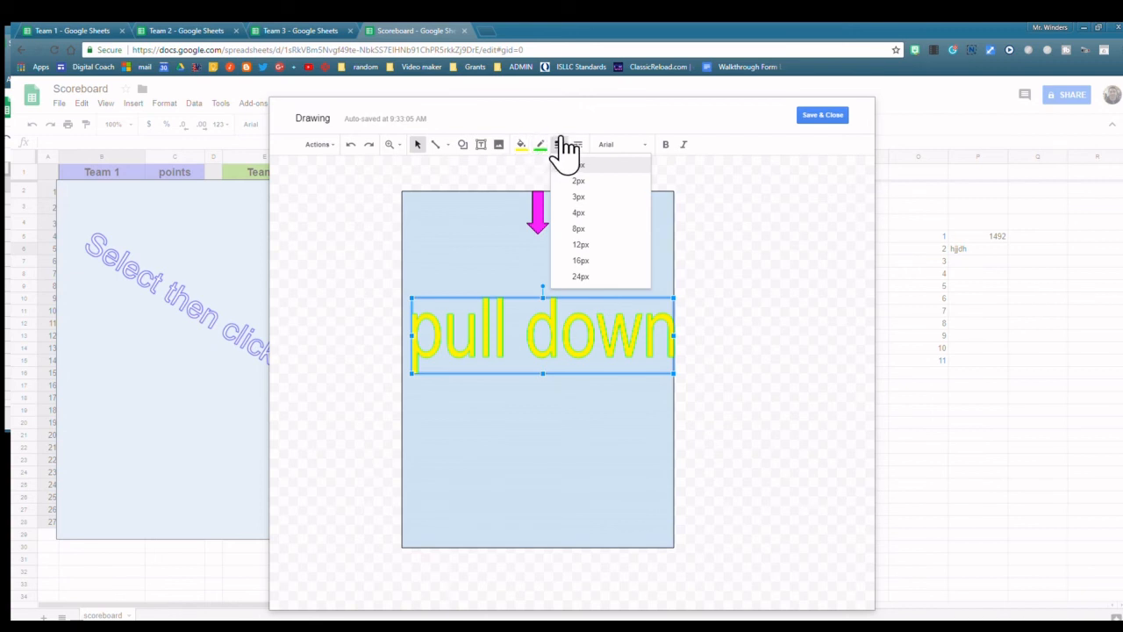
pyautogui.click(569, 213)
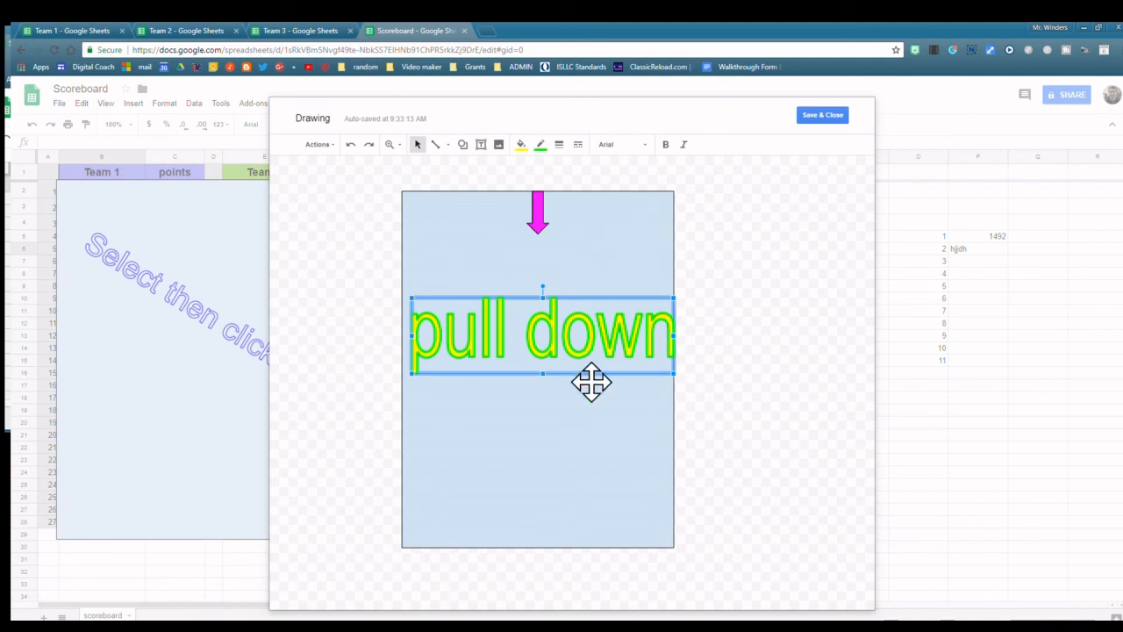
# Step: Rotate the word art so it slopes down diagonally across the rectangle, and stretch it slightly taller
pyautogui.moveTo(543, 288); pyautogui.dragTo(579, 311)
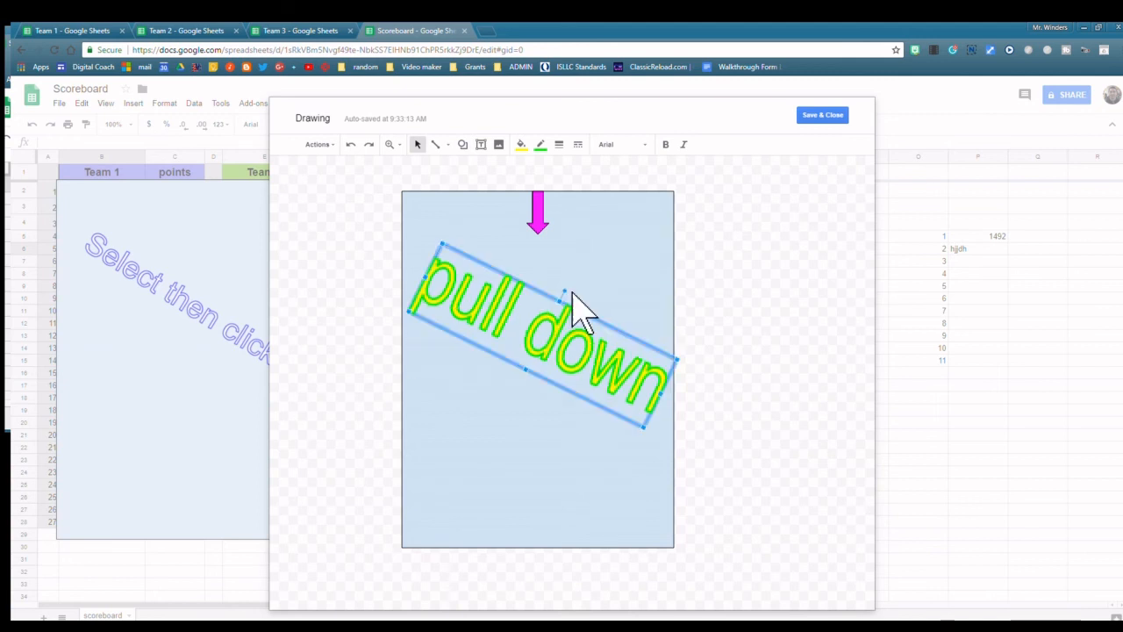
pyautogui.moveTo(642, 437); pyautogui.dragTo(646, 456)
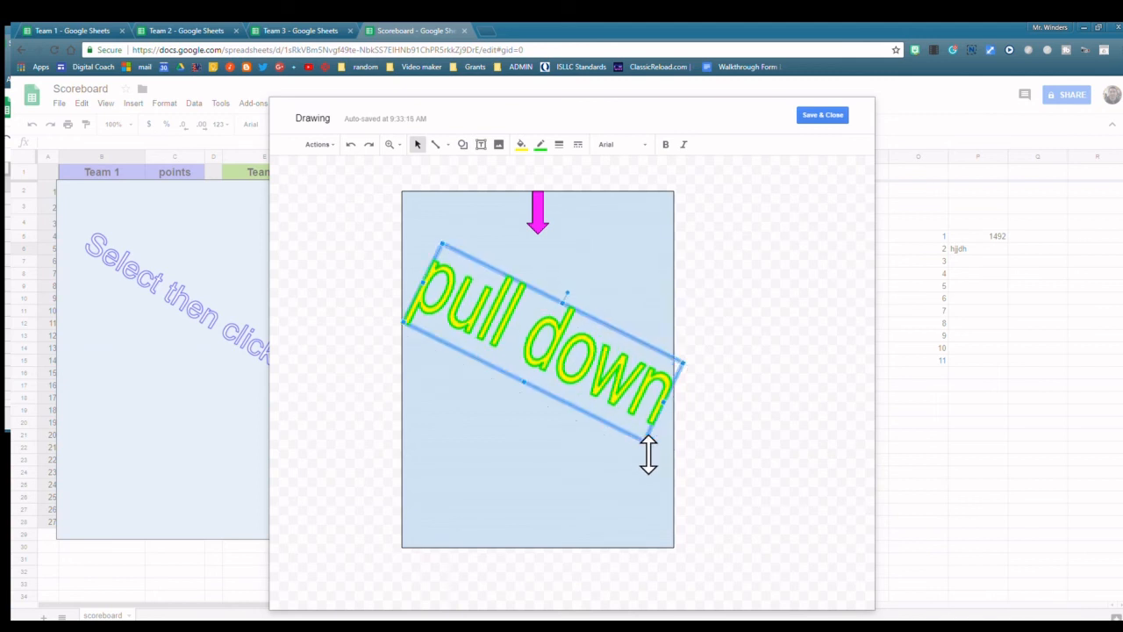
pyautogui.click(786, 471)
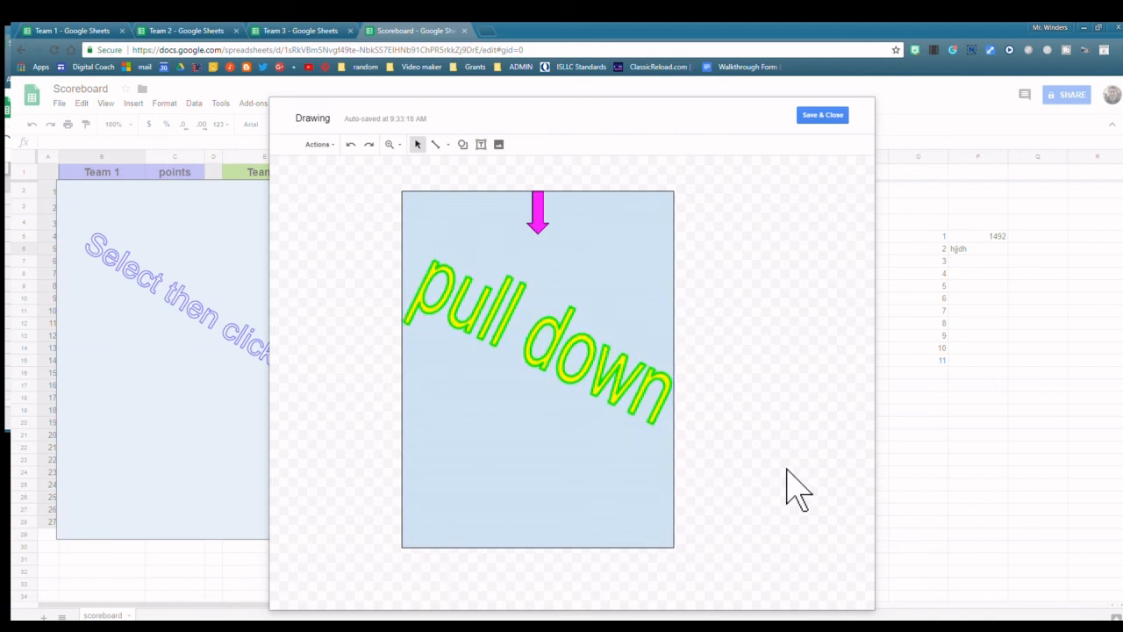
# Step: Save the drawing to the sheet, place it over the Questions list just below the heading, and widen it into column O
pyautogui.click(821, 115)
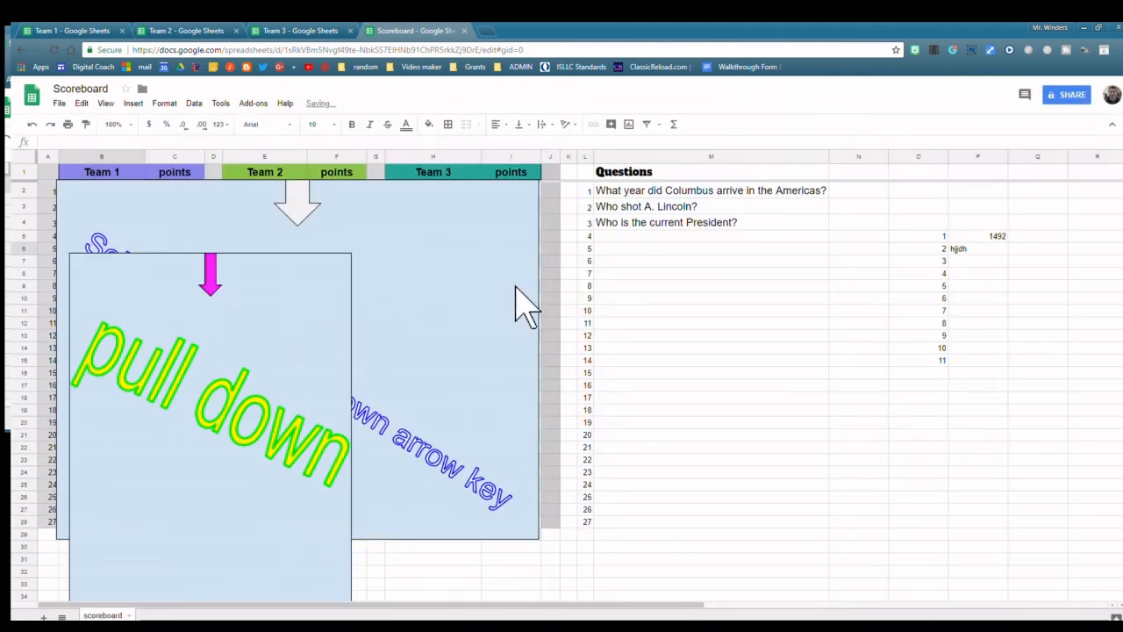
pyautogui.click(275, 341)
pyautogui.moveTo(275, 340)
pyautogui.mouseDown()
pyautogui.moveTo(679, 262)
pyautogui.moveTo(784, 296)
pyautogui.moveTo(805, 275)
pyautogui.mouseUp()
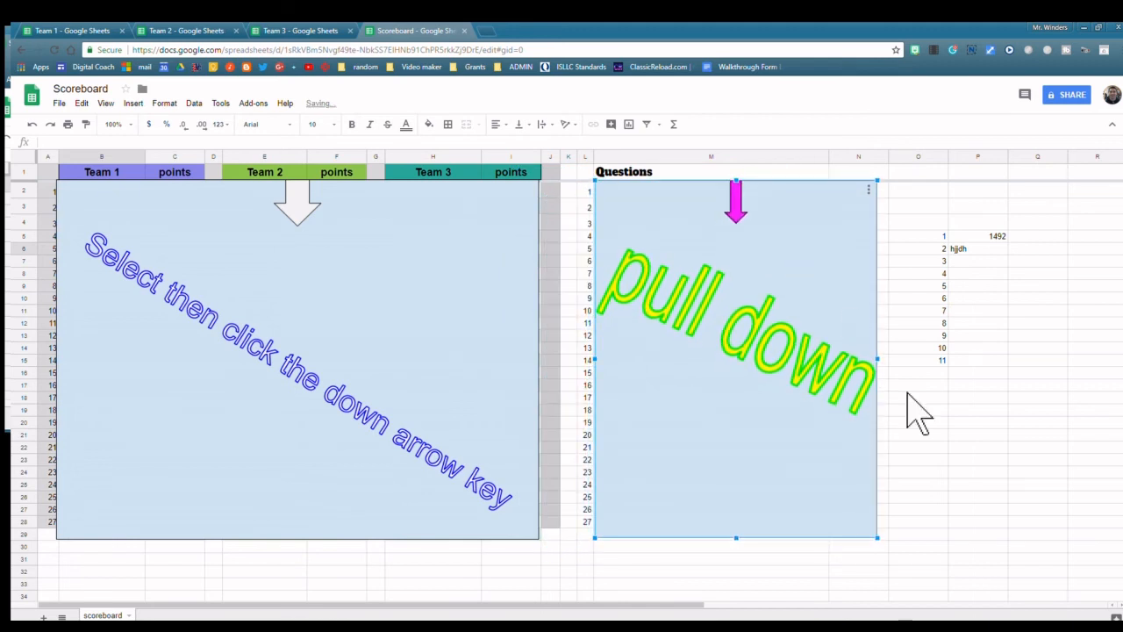
pyautogui.moveTo(888, 359)
pyautogui.mouseDown()
pyautogui.moveTo(839, 371)
pyautogui.moveTo(917, 384)
pyautogui.moveTo(920, 370)
pyautogui.mouseUp()
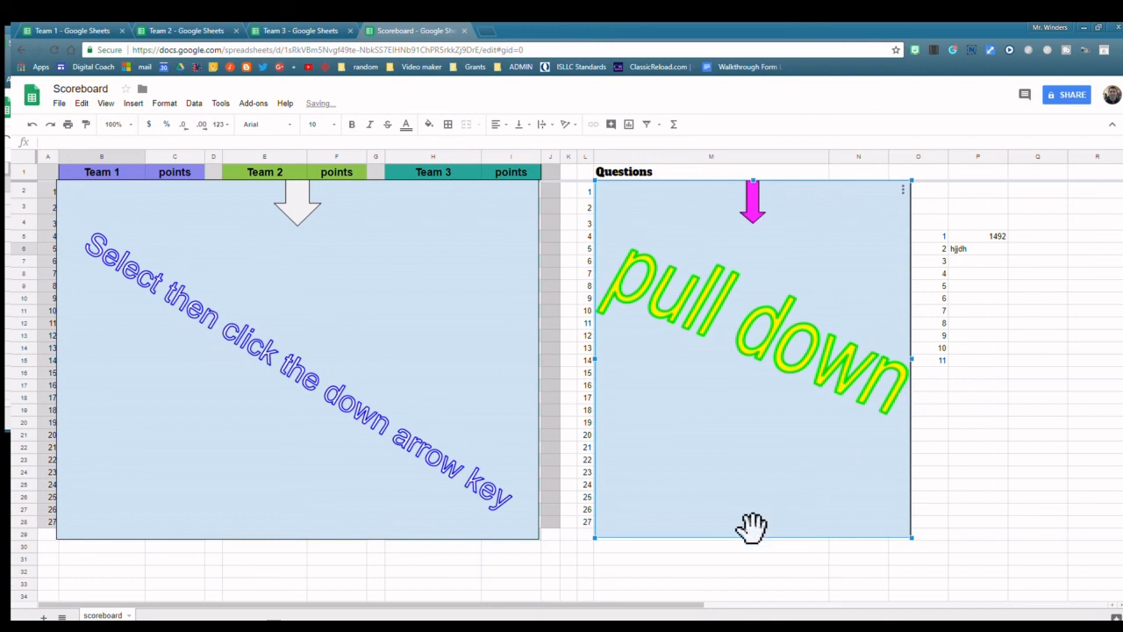
pyautogui.moveTo(761, 407)
pyautogui.mouseDown()
pyautogui.moveTo(760, 426)
pyautogui.moveTo(761, 415)
pyautogui.mouseUp()
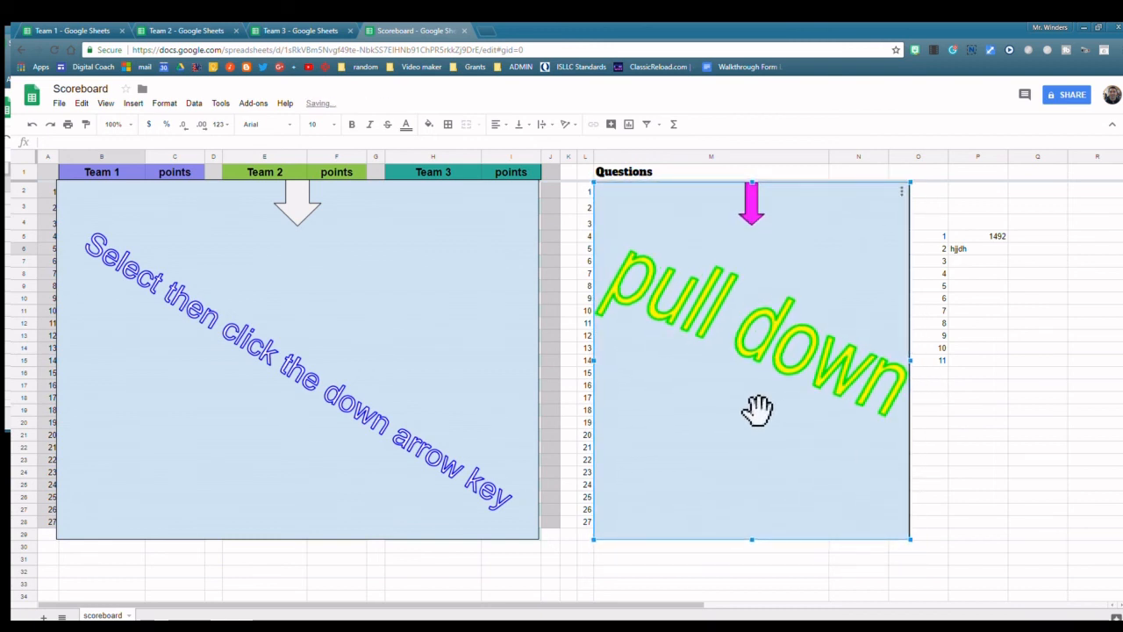
# Step: Nudge the question cover slightly down and back up, and slightly right and back left
pyautogui.press('Down')
pyautogui.press('Down')
pyautogui.press('Down')
pyautogui.press('Up')
pyautogui.press('Up')
pyautogui.press('Up')
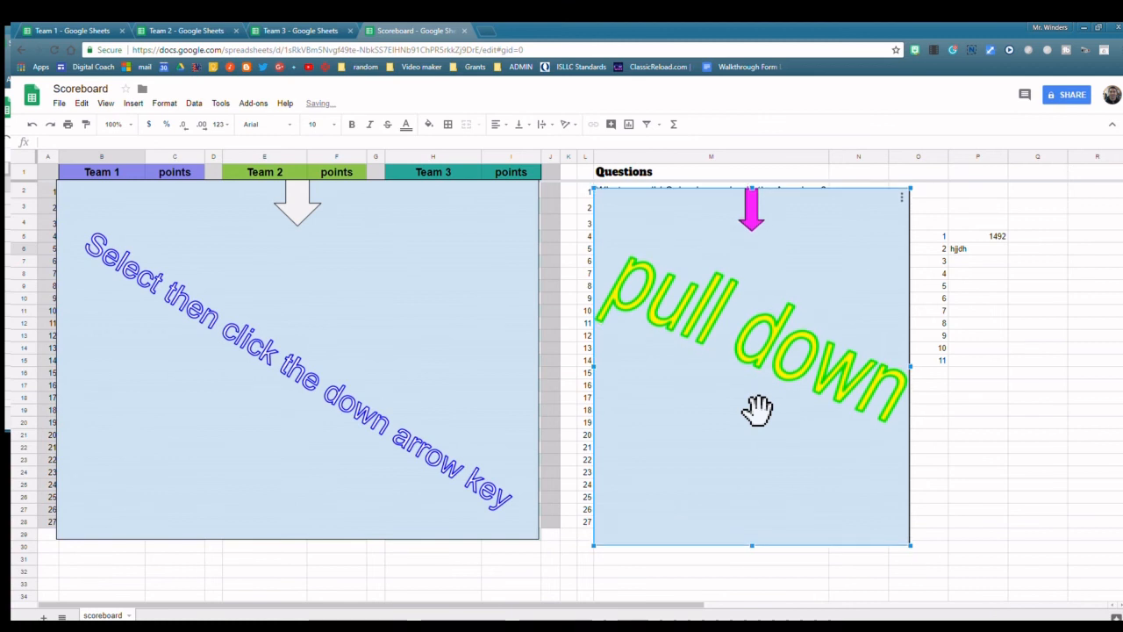
pyautogui.press('Right')
pyautogui.press('Right')
pyautogui.press('Right')
pyautogui.press('Right')
pyautogui.press('Left')
pyautogui.press('Left')
pyautogui.press('Left')
pyautogui.press('Left')
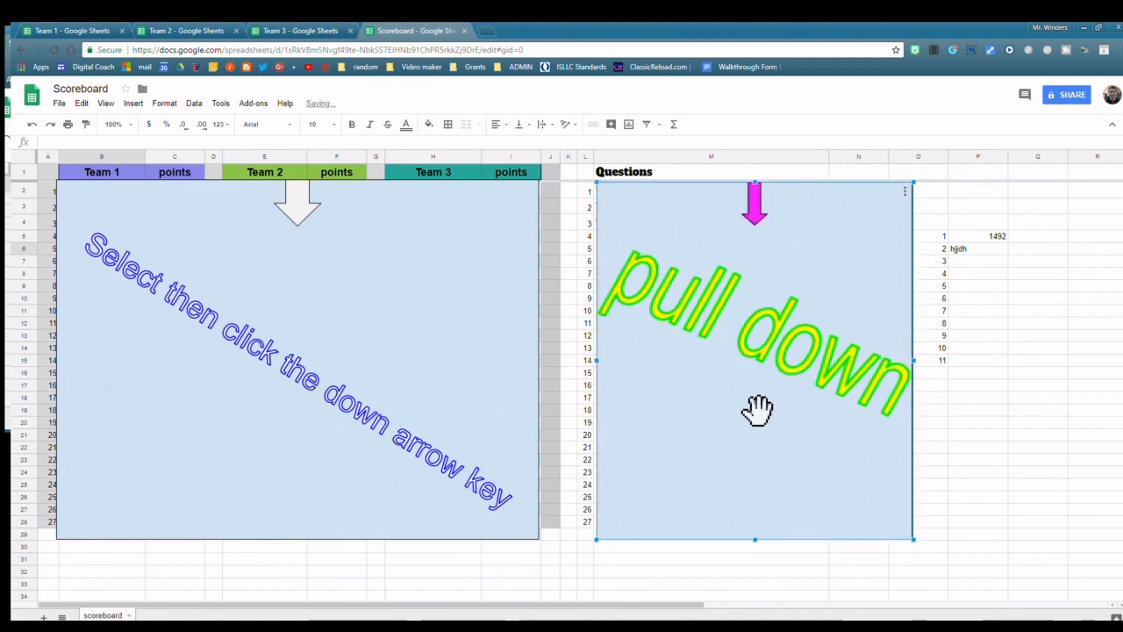
# Step: Lower the question cover gradually to uncover the first two questions, and raise it back over them
pyautogui.press('Down')
pyautogui.press('Down')
pyautogui.press('Down')
pyautogui.press('Down')
pyautogui.press('Down')
pyautogui.press('Down')
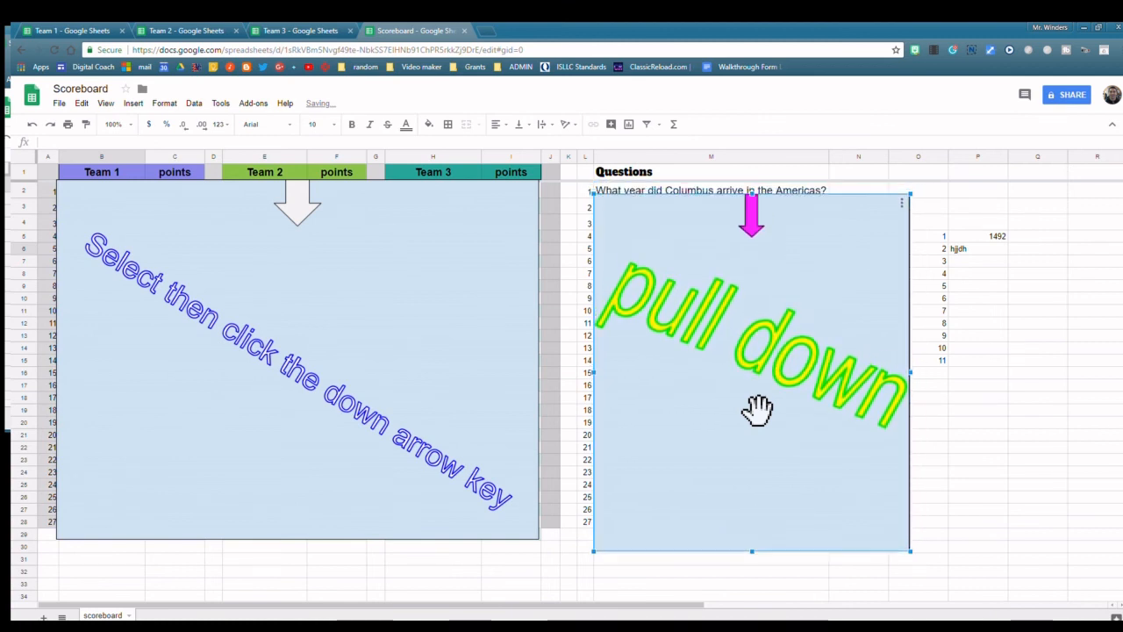
pyautogui.press('Down')
pyautogui.press('Down')
pyautogui.press('Down')
pyautogui.press('Down')
pyautogui.press('Down')
pyautogui.press('Down')
pyautogui.press('Down')
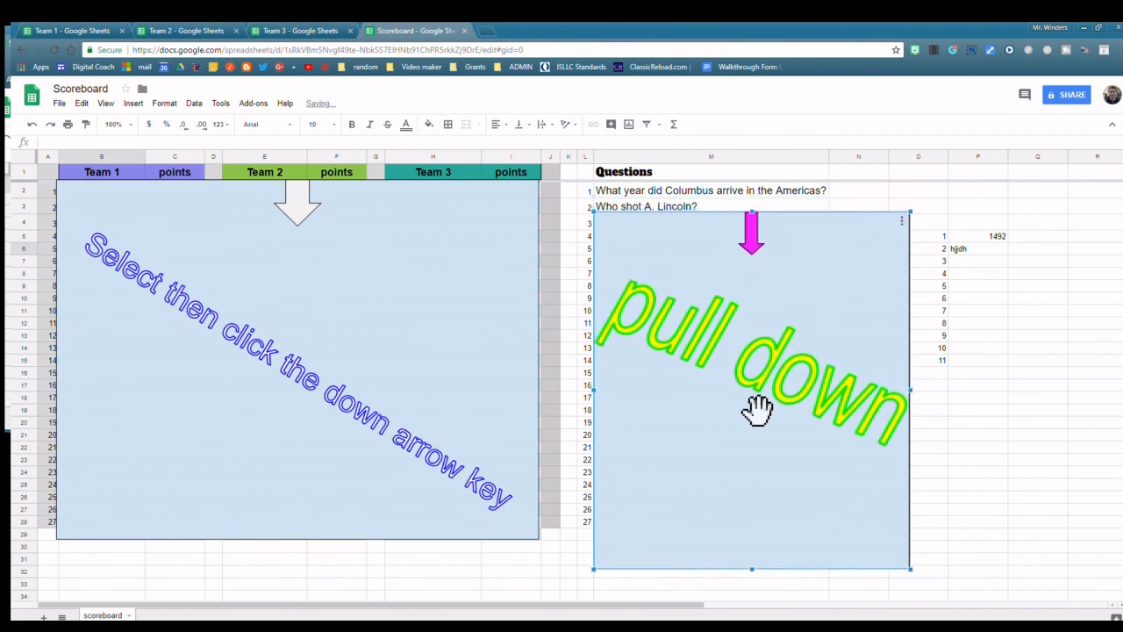
pyautogui.press('Up')
pyautogui.press('Up')
pyautogui.press('Up')
pyautogui.press('Up')
pyautogui.press('Up')
pyautogui.press('Up')
pyautogui.press('Up')
pyautogui.press('Up')
pyautogui.press('Up')
pyautogui.press('Up')
pyautogui.press('Up')
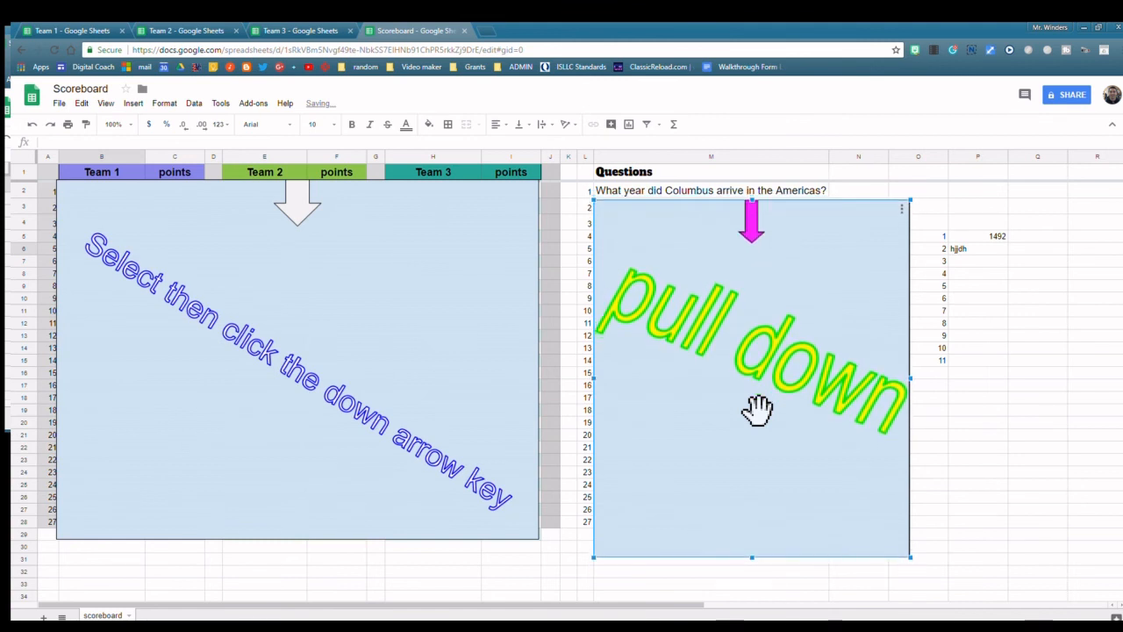
pyautogui.press('Up')
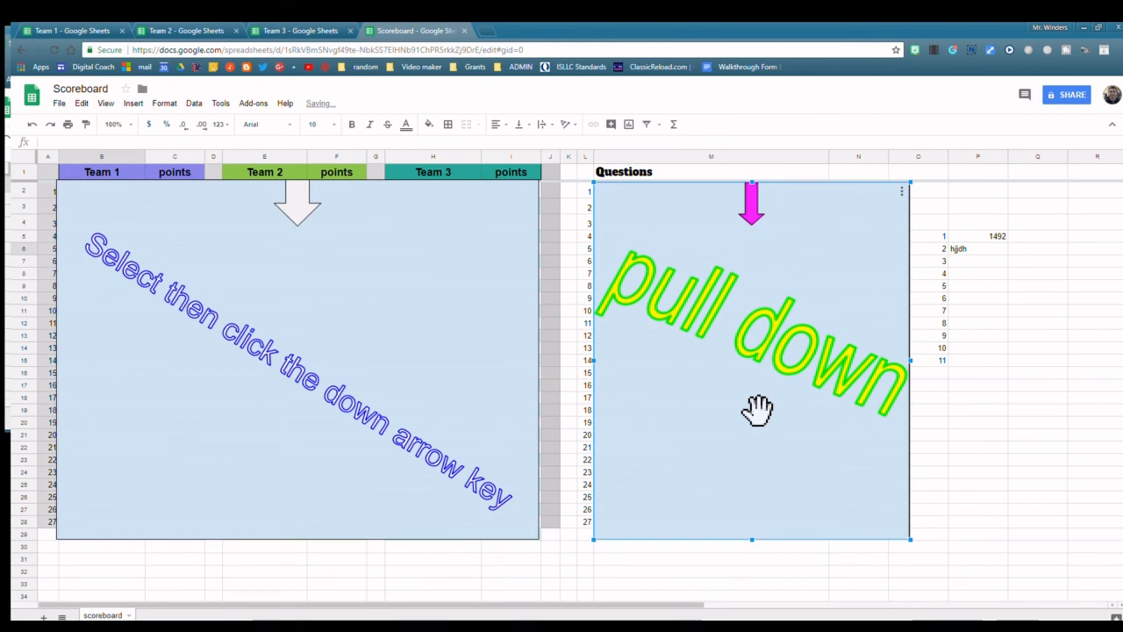
# Step: Lower the scoreboard cover in small steps until answer rows 1 to 12 of all three teams are uncovered
pyautogui.click(280, 254)
pyautogui.press('Down')
pyautogui.press('Down')
pyautogui.press('Down')
pyautogui.press('Down')
pyautogui.press('Down')
pyautogui.press('Down')
pyautogui.press('Down')
pyautogui.press('Down')
pyautogui.press('Down')
pyautogui.press('Down')
pyautogui.press('Down')
pyautogui.press('Down')
pyautogui.press('Down')
pyautogui.press('Down')
pyautogui.press('Down')
pyautogui.press('Down')
pyautogui.press('Down')
pyautogui.press('Down')
pyautogui.press('Down')
pyautogui.press('Down')
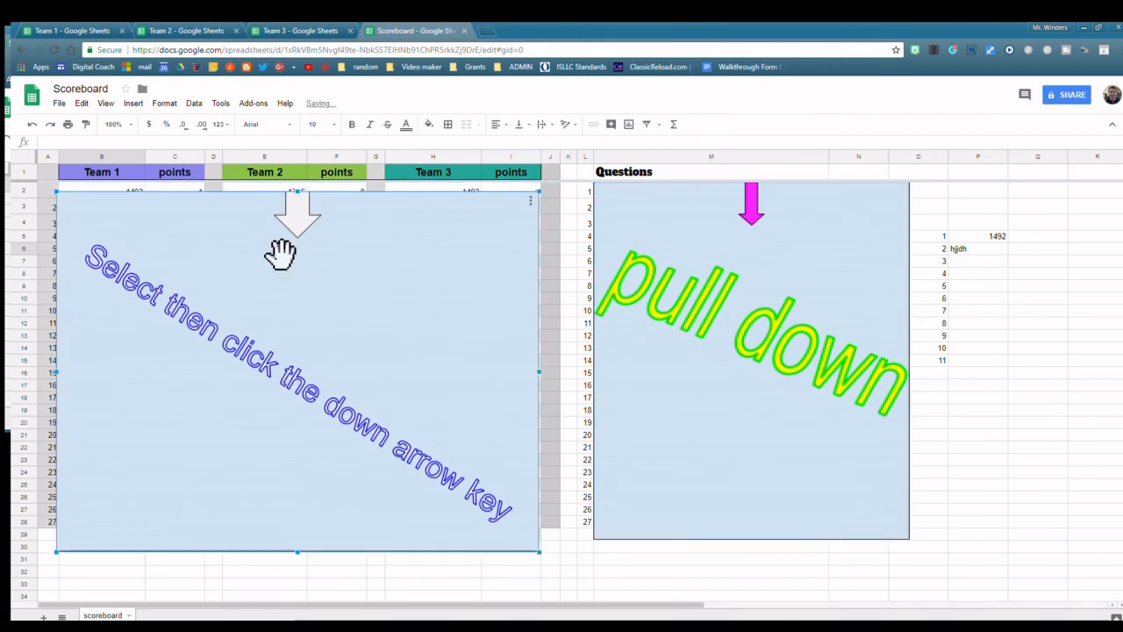
pyautogui.press('Down')
pyautogui.press('Down')
pyautogui.press('Down')
pyautogui.press('Down')
pyautogui.press('Down')
pyautogui.press('Down')
pyautogui.press('Down')
pyautogui.press('Down')
pyautogui.press('Down')
pyautogui.press('Down')
pyautogui.press('Down')
pyautogui.press('Down')
pyautogui.press('Down')
pyautogui.press('Down')
pyautogui.press('Down')
pyautogui.press('Down')
pyautogui.press('Down')
pyautogui.press('Down')
pyautogui.press('Down')
pyautogui.press('Down')
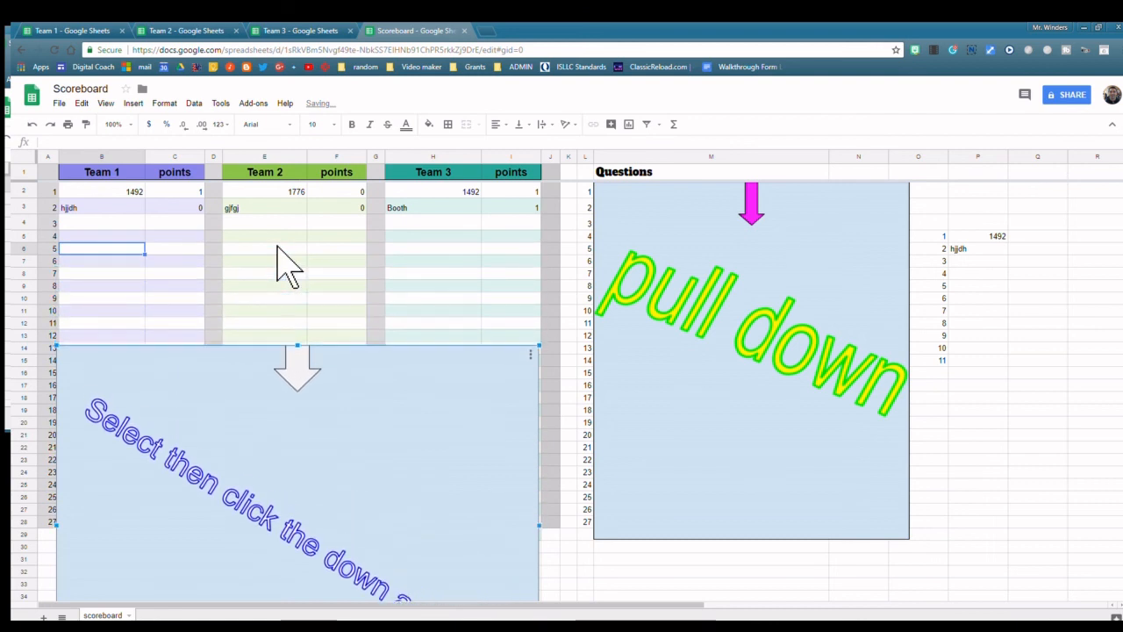
pyautogui.click(165, 196)
pyautogui.click(184, 224)
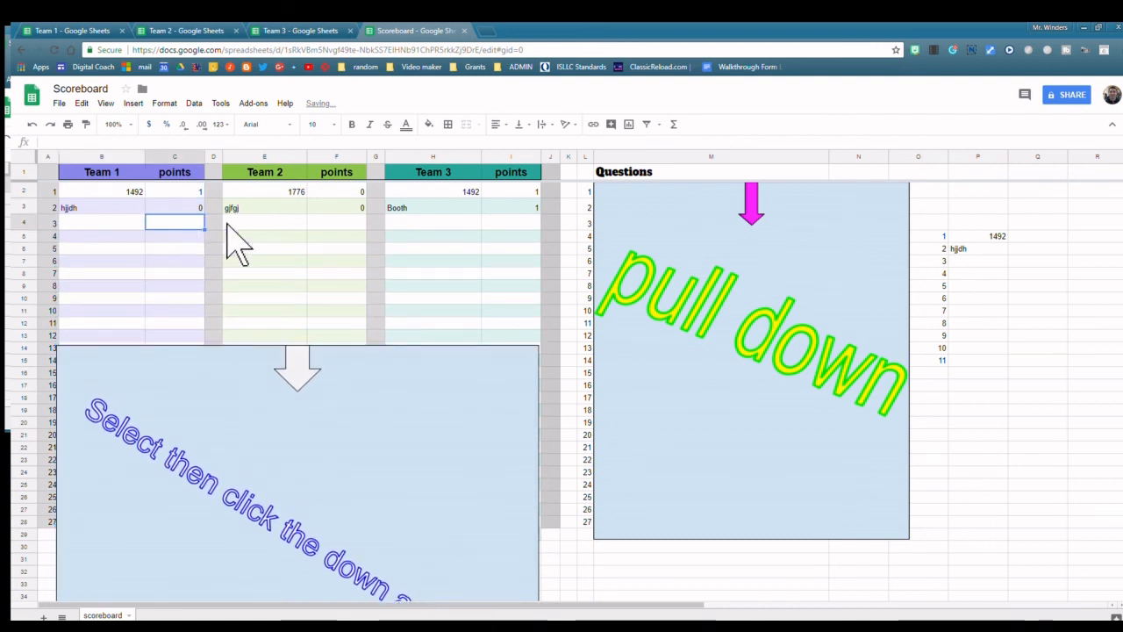
pyautogui.write('=')
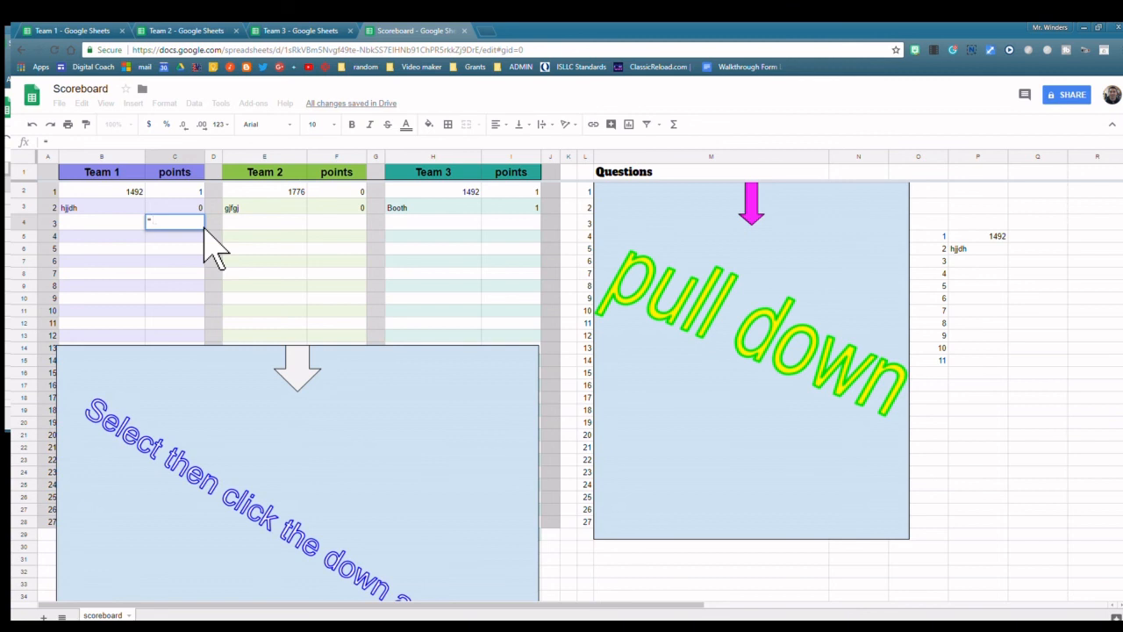
pyautogui.doubleClick(186, 230)
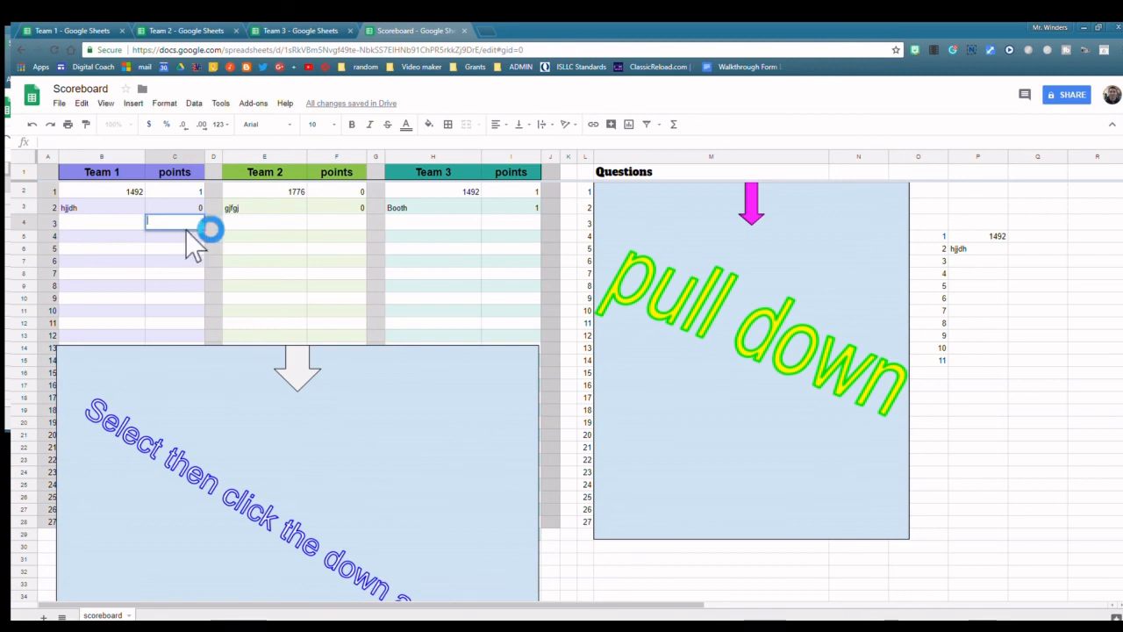
pyautogui.click(419, 210)
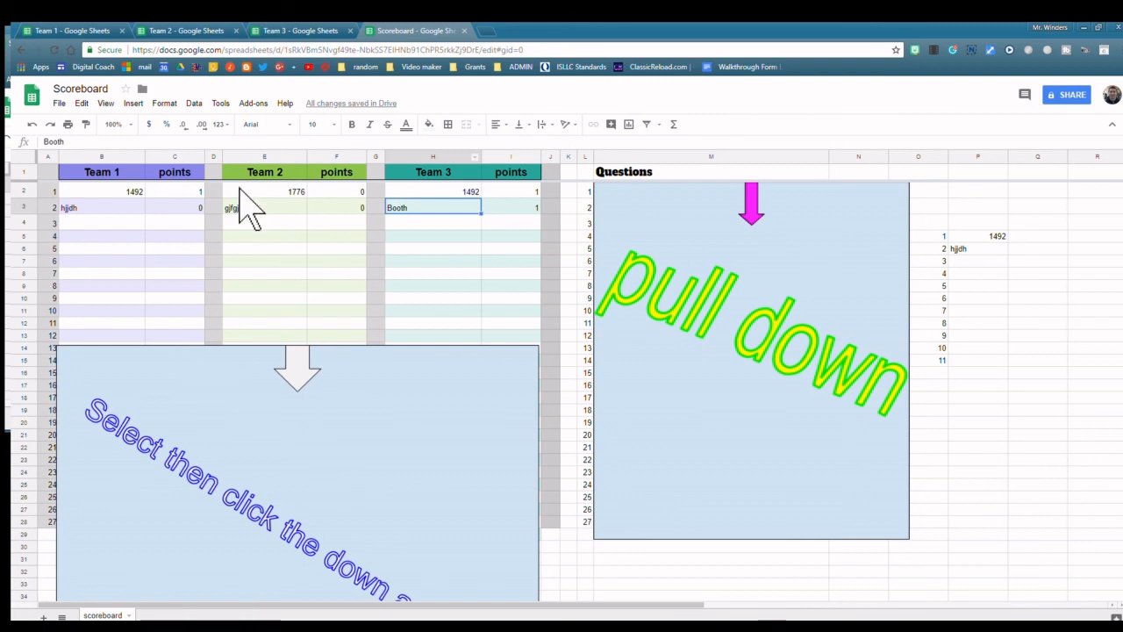
# Step: Enter x = 12 in Team 2's answer cell for question 3, and delete that entry again
pyautogui.click(255, 227)
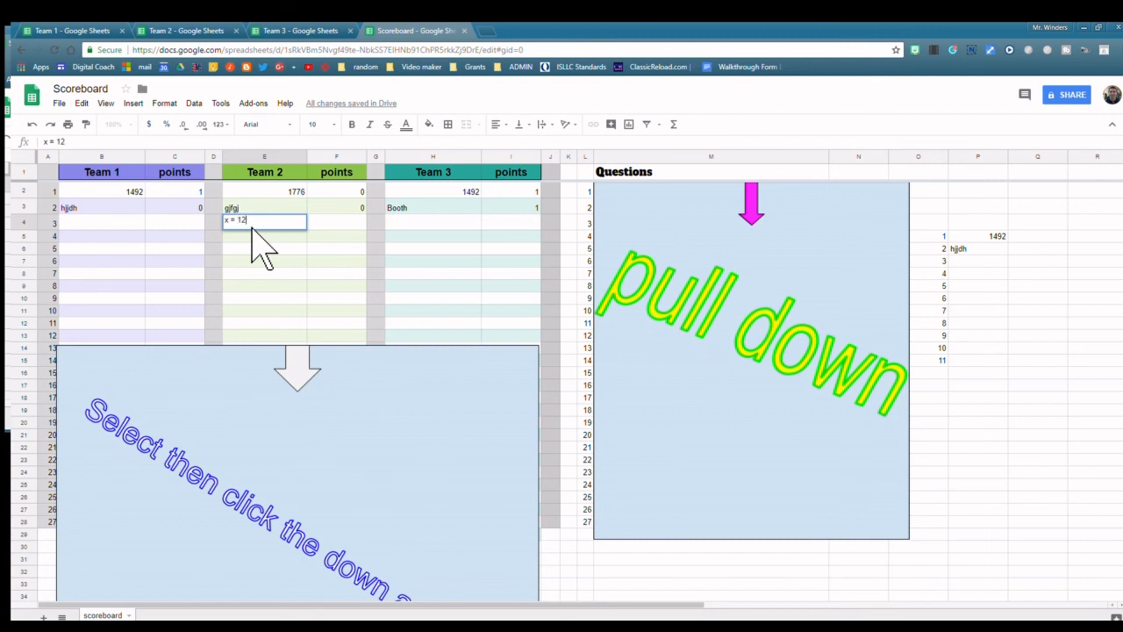
pyautogui.click(326, 221)
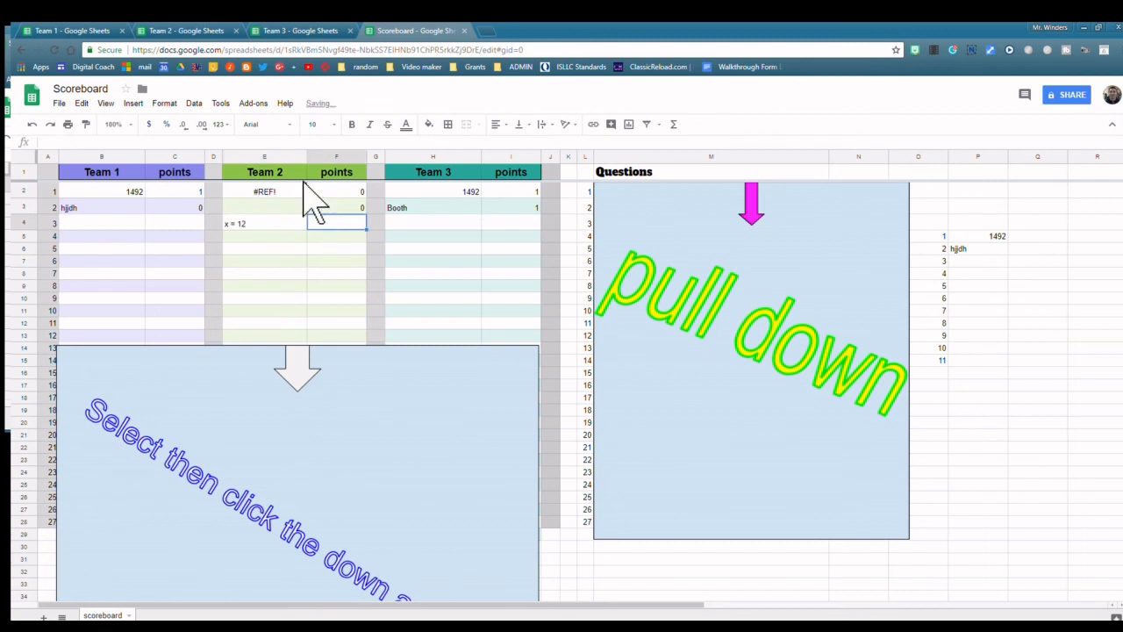
pyautogui.click(261, 226)
pyautogui.press('Delete')
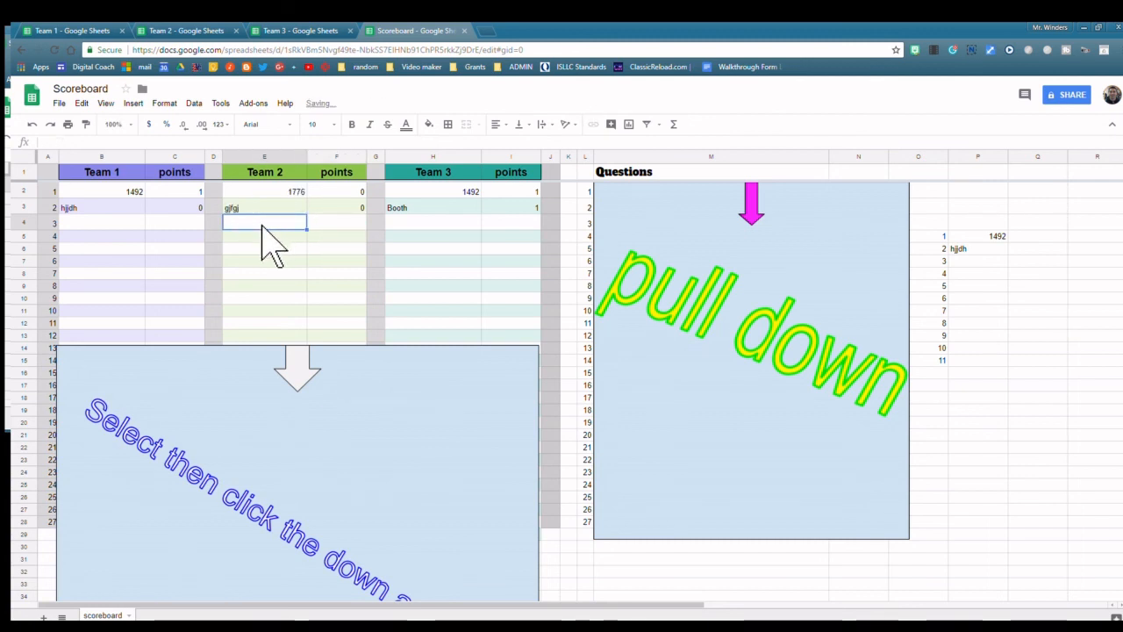
pyautogui.click(373, 369)
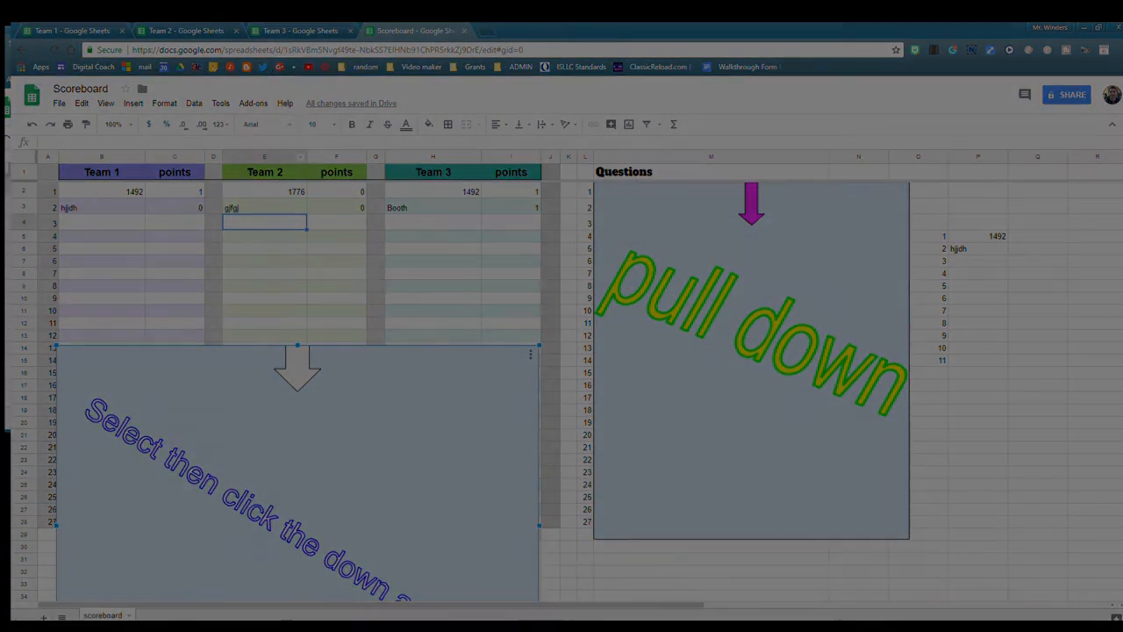